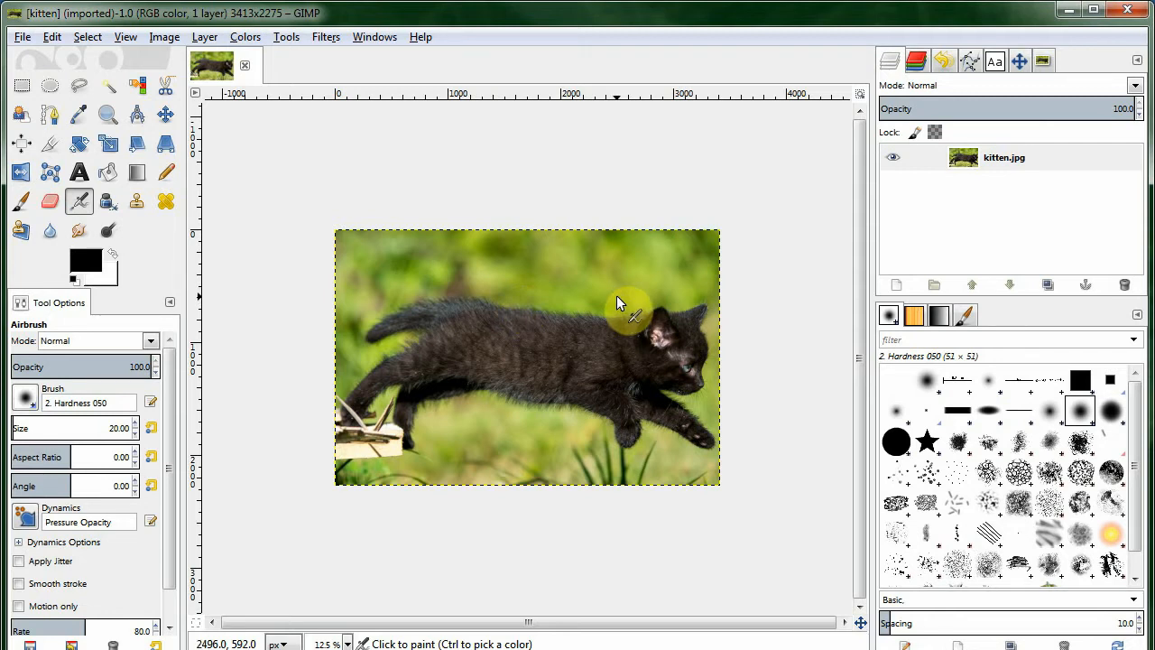
Duplicate the kitten layer and move the copy below the original layer.
click(1050, 283)
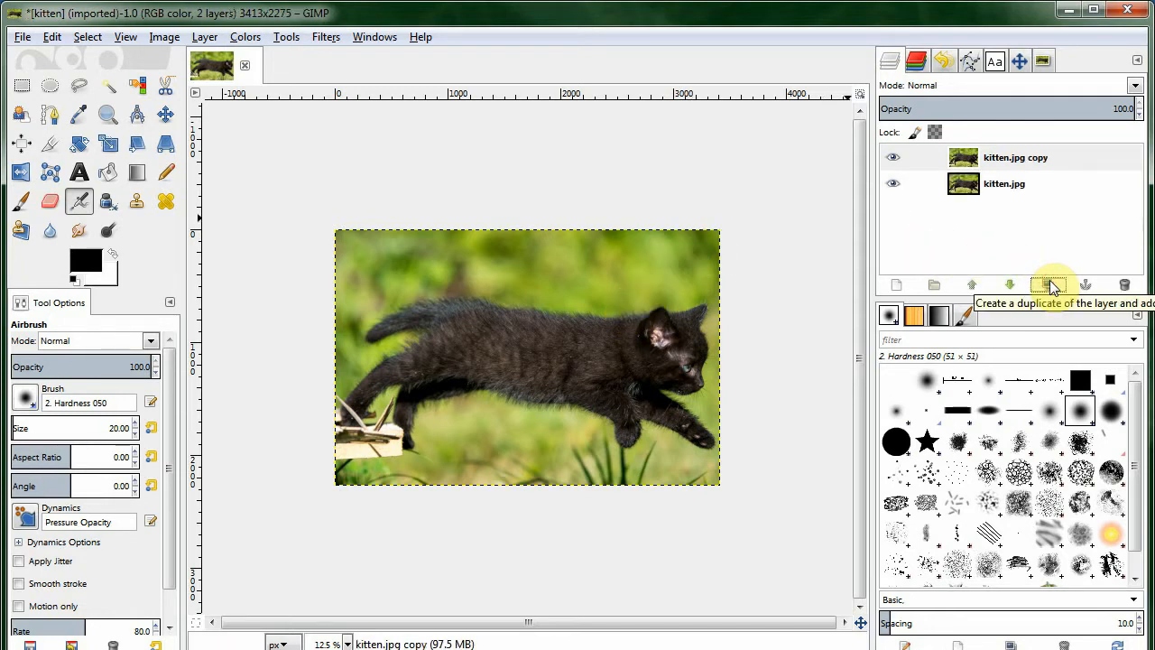
click(1011, 160)
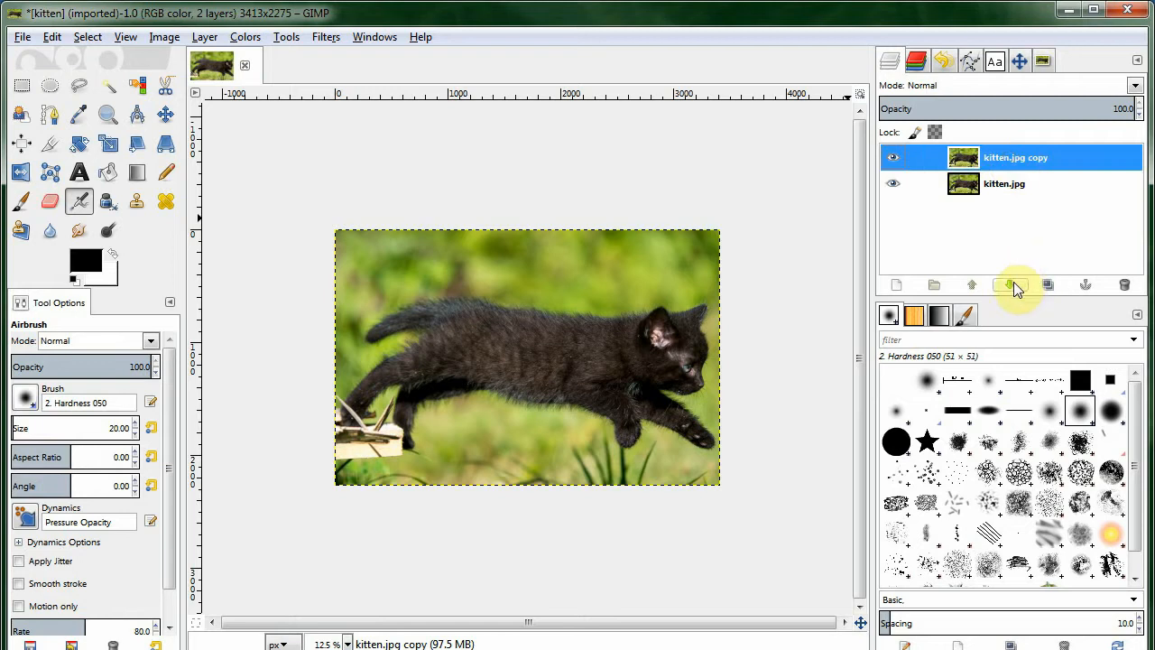
click(1012, 285)
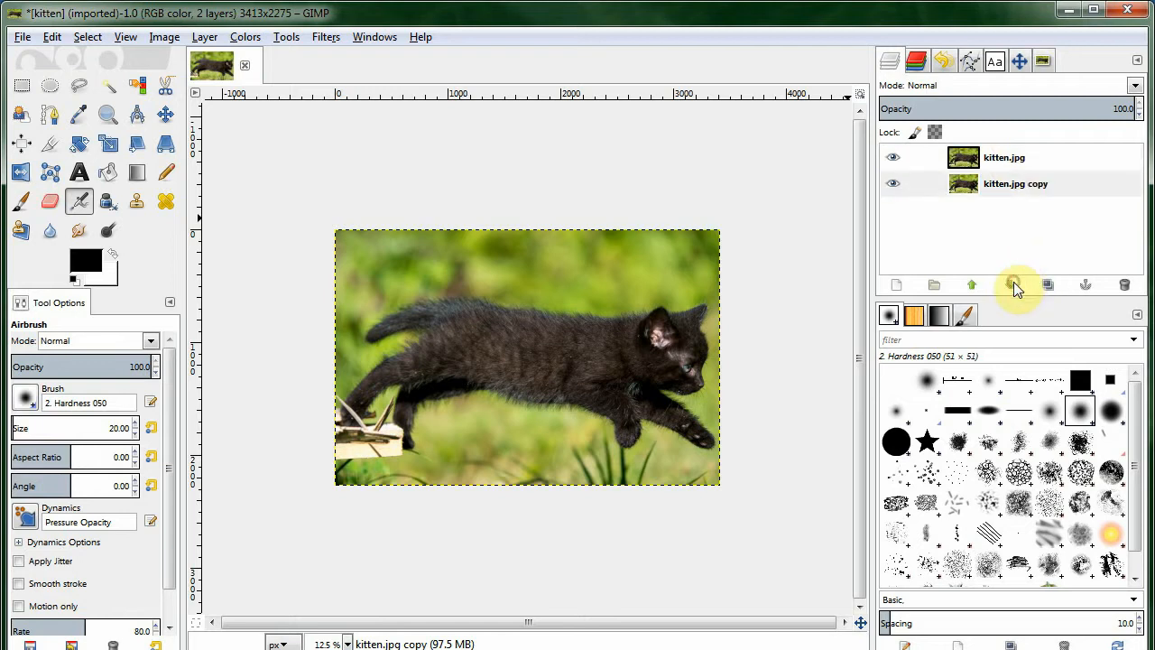
click(993, 189)
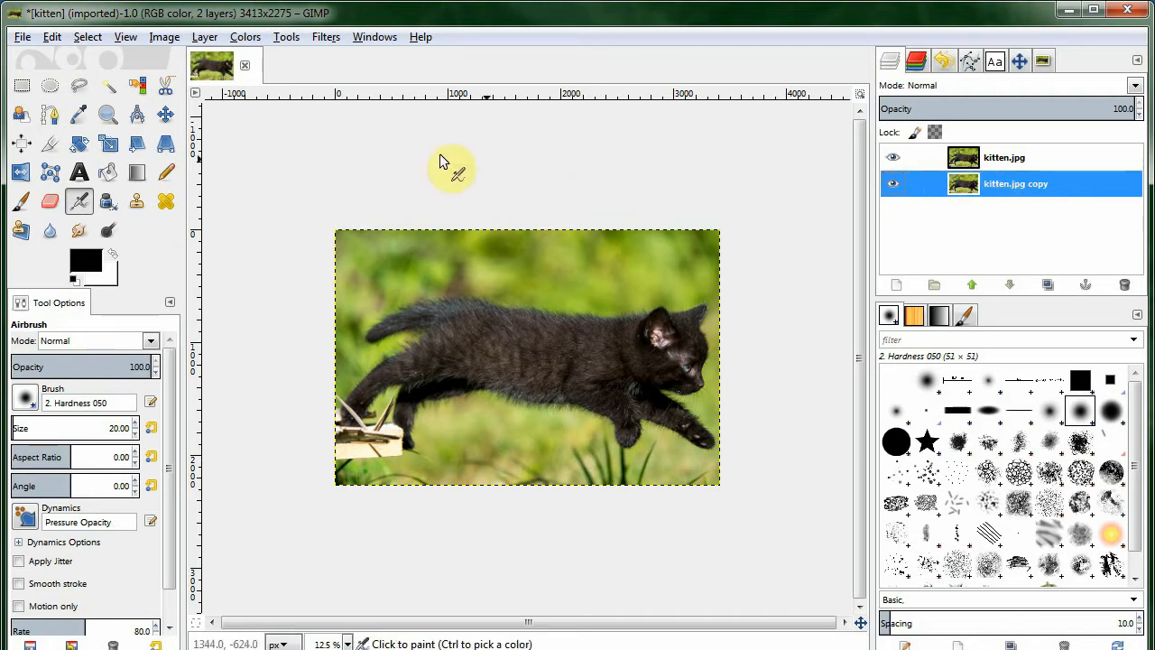
Rotate the copy layer by 90 degrees with the Rotate tool.
click(83, 142)
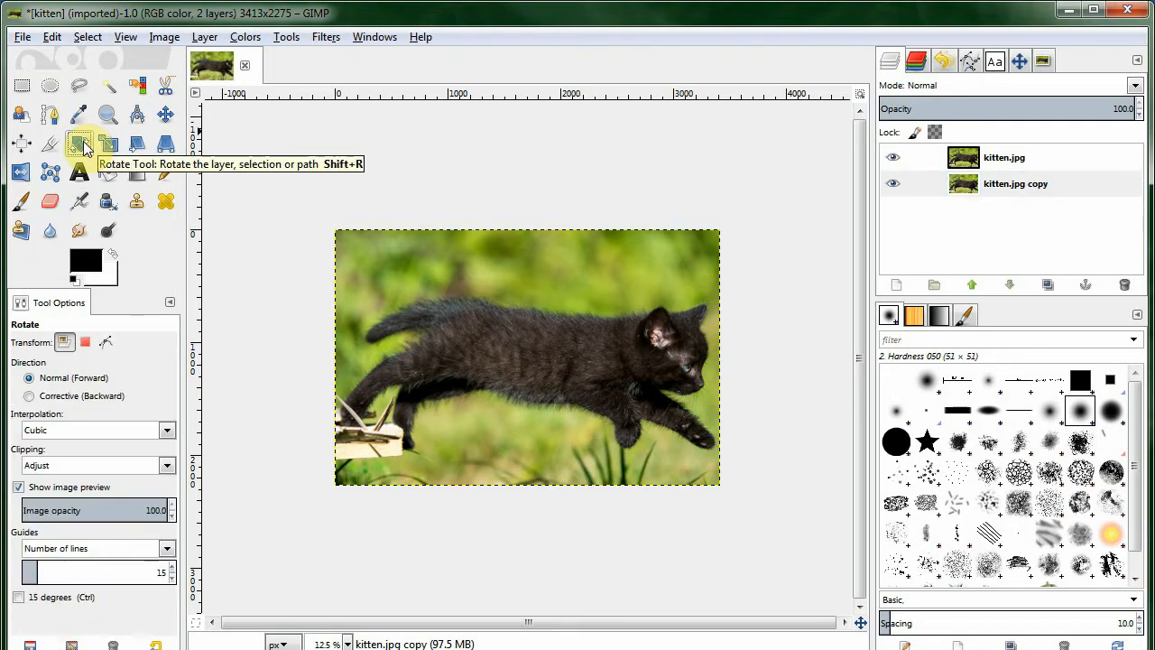
click(485, 286)
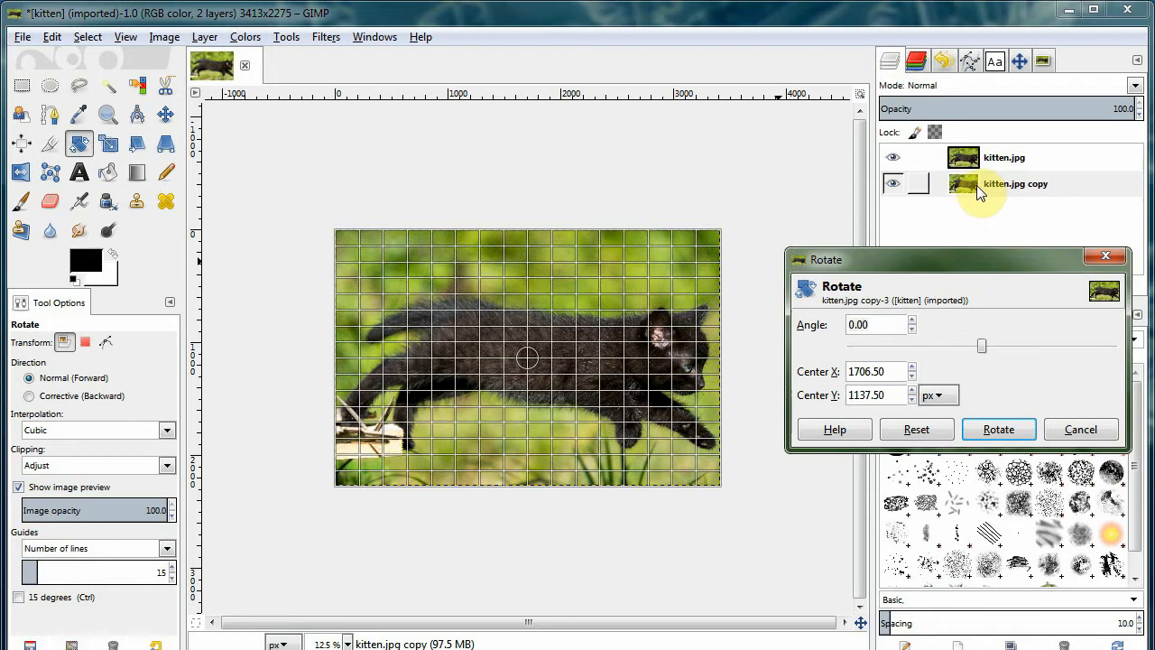
drag(679, 256, 605, 481)
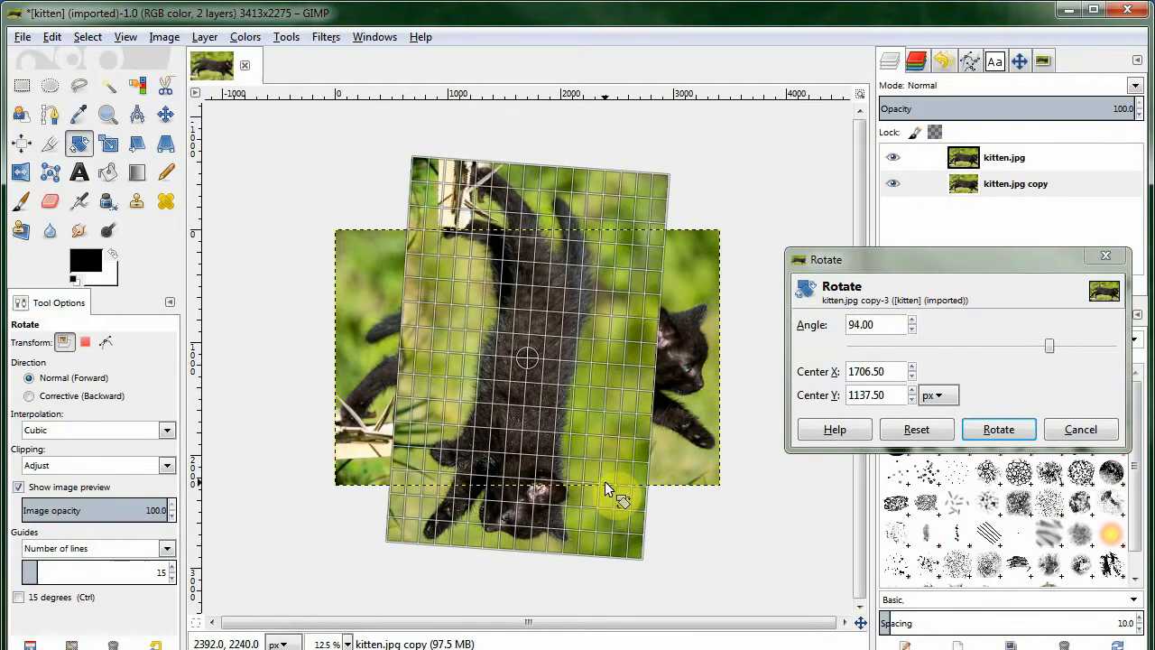
click(880, 324)
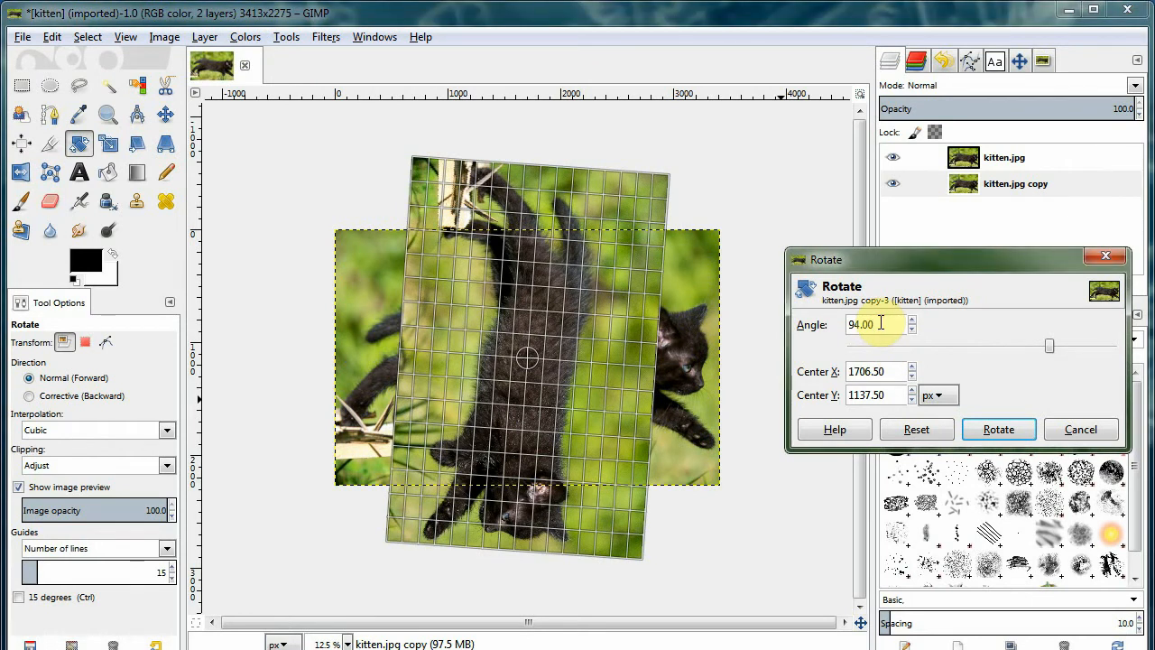
text(90)
click(893, 372)
click(1024, 429)
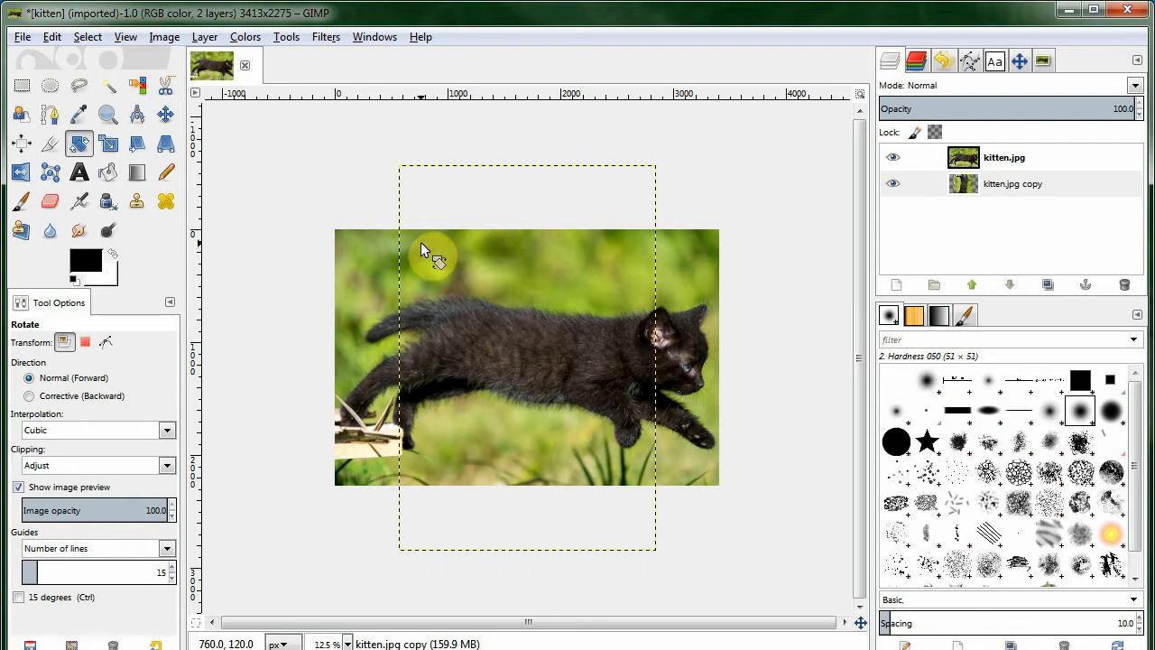
Switch the Move tool to move the active layer and shift the rotated copy to the right.
click(166, 114)
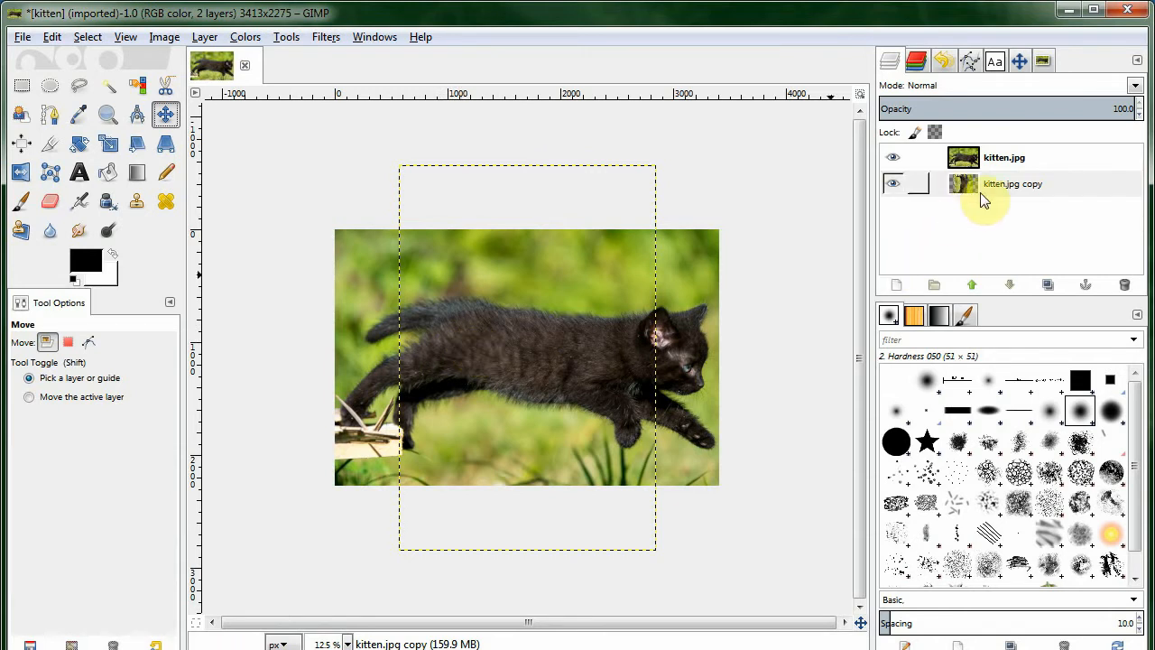
click(73, 399)
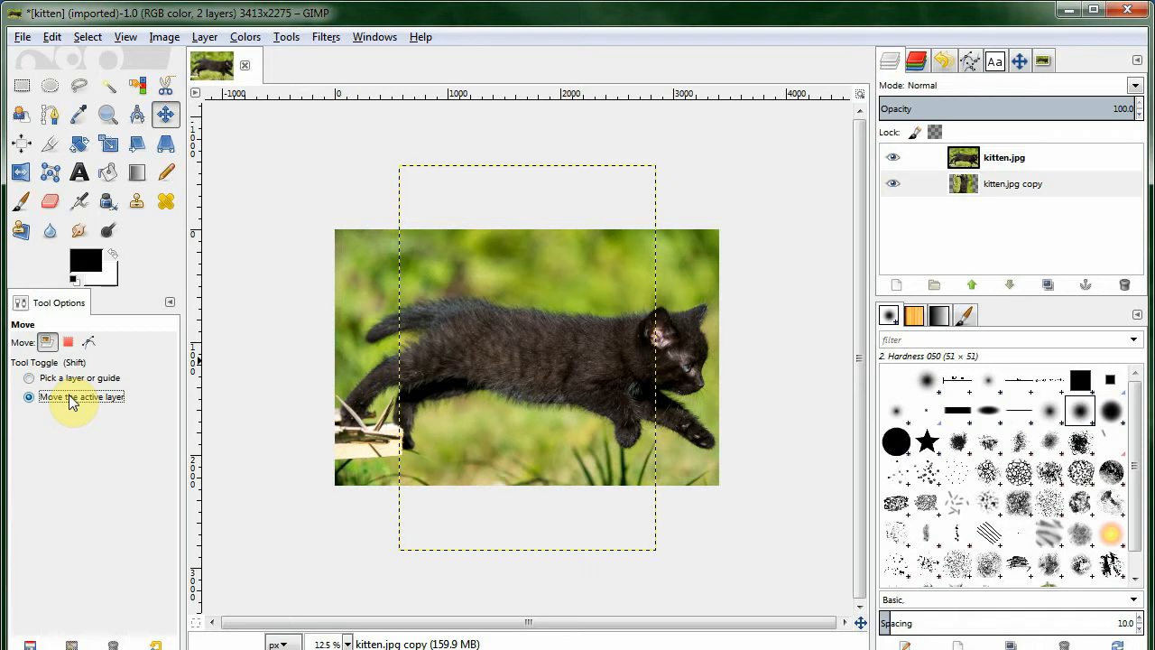
drag(502, 294, 633, 304)
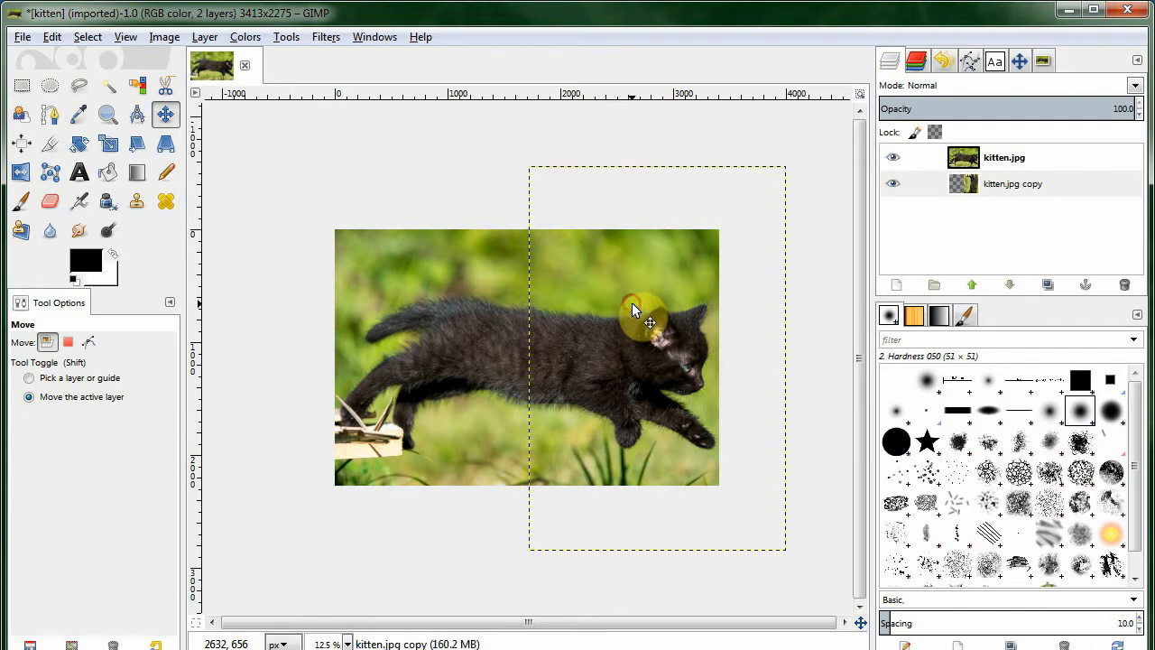
Fit the canvas to the layers.
click(167, 40)
click(195, 143)
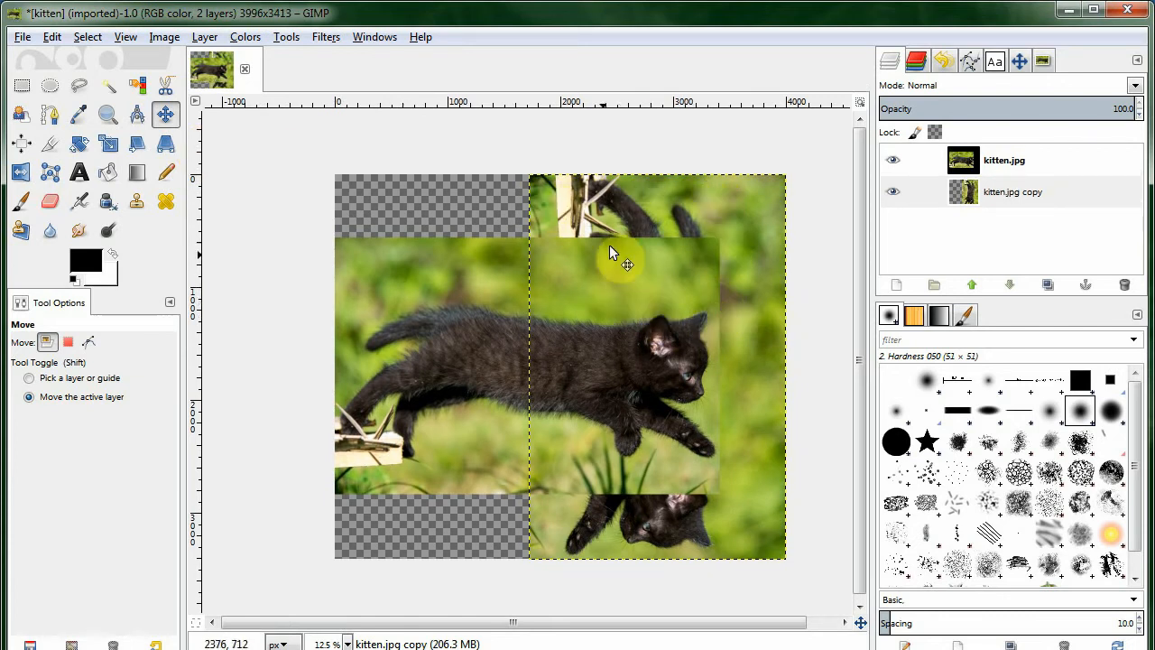
Nudge the rotated copy layer about 80 px left to line up with the canvas edge.
drag(627, 237, 749, 307)
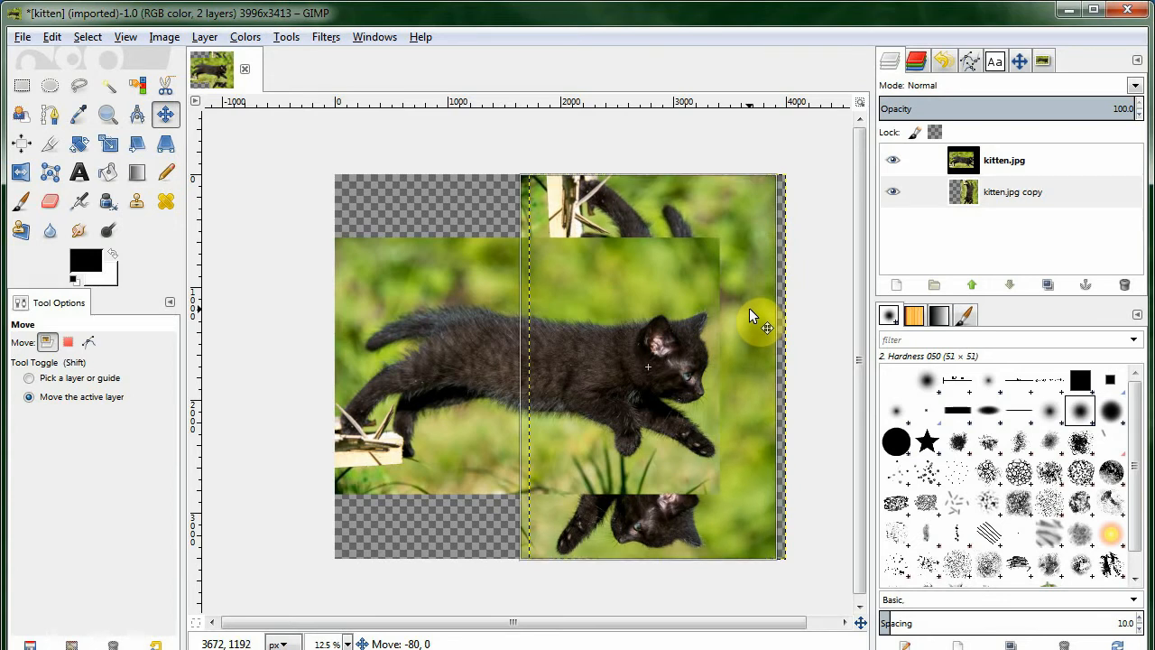
mouse_move(749, 307)
mouse_down()
mouse_move(770, 306)
mouse_move(740, 306)
mouse_up()
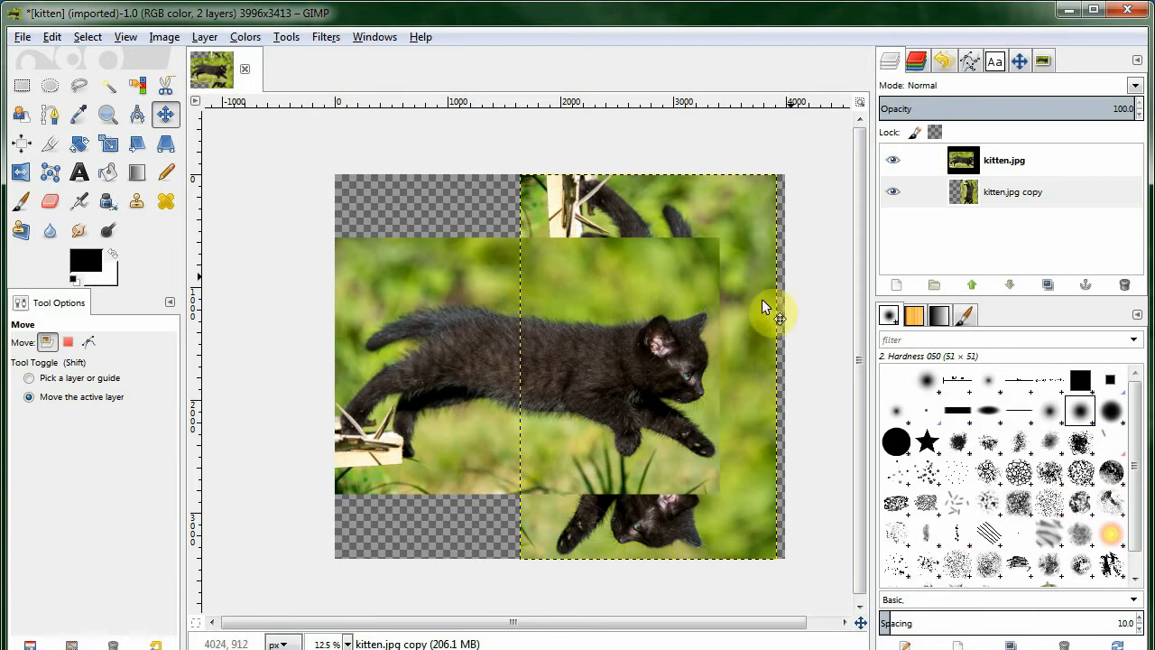
Add a white (full opacity) layer mask to the original kitten layer.
scroll(733, 361, up, 2)
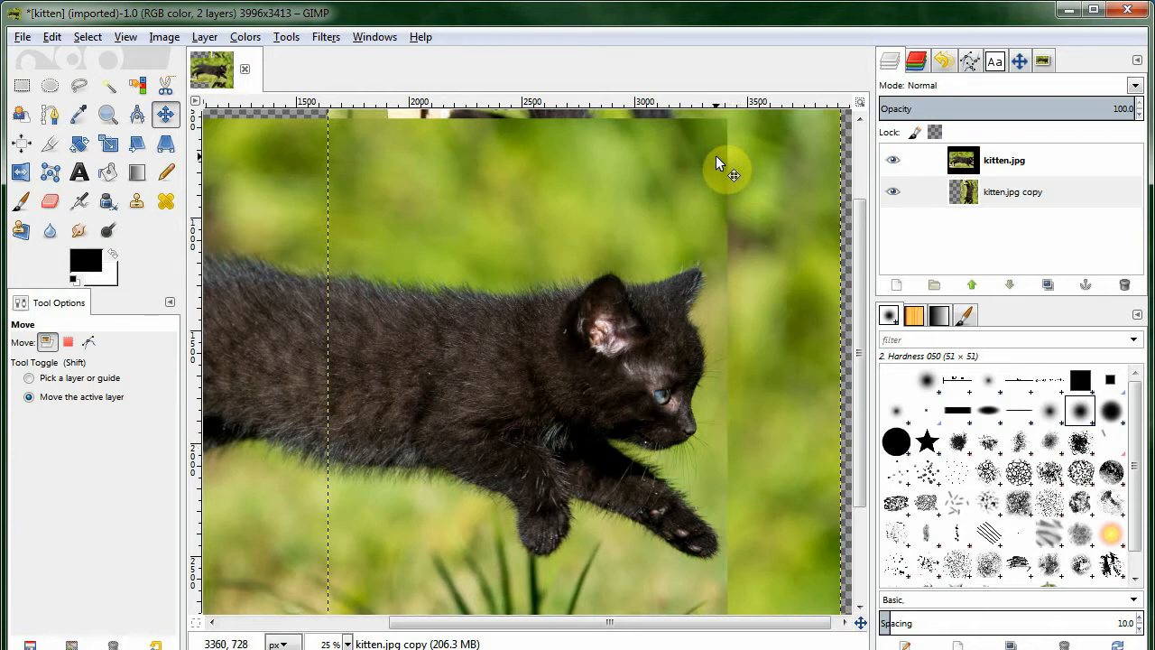
click(892, 160)
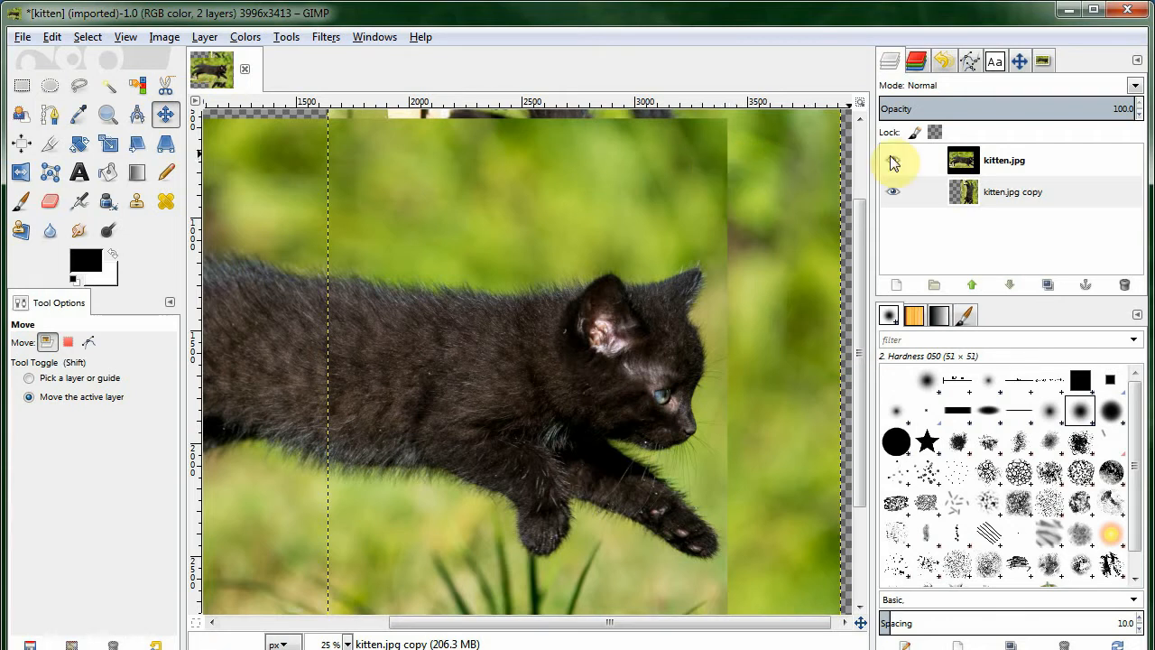
click(892, 160)
click(966, 164)
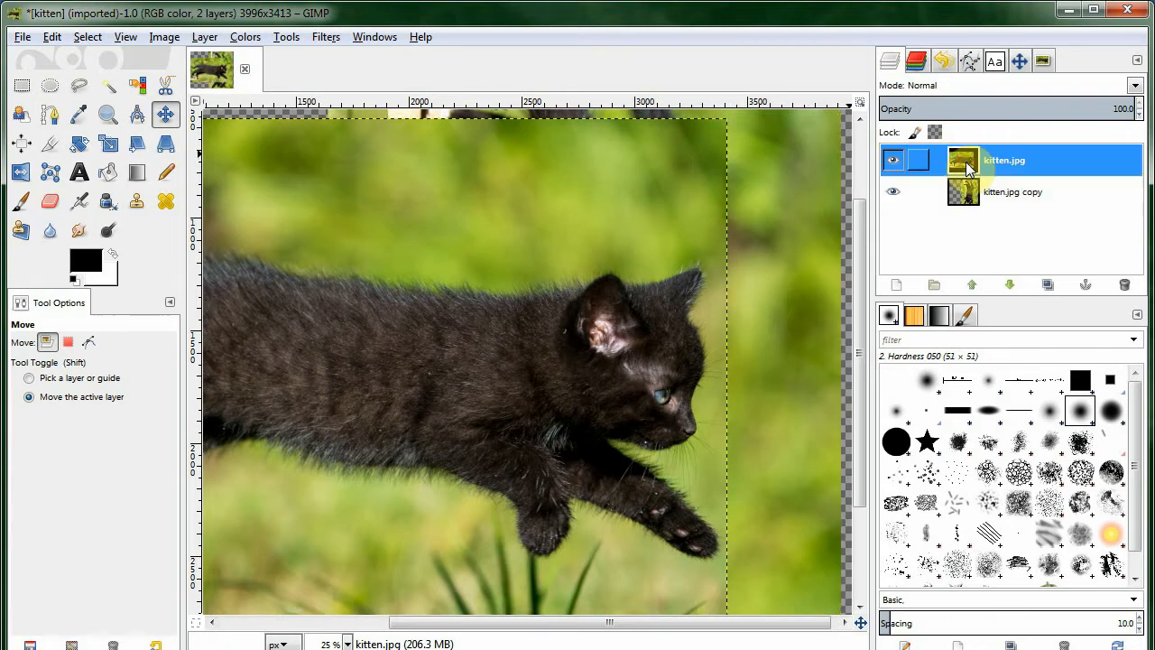
right_click(965, 163)
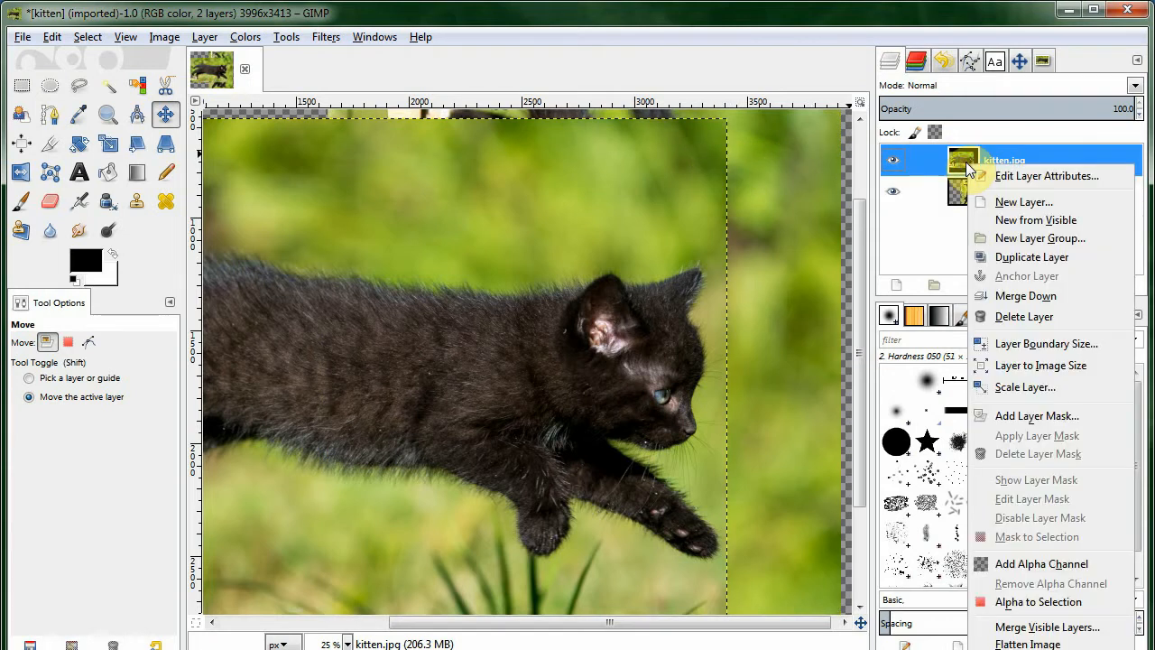
click(1028, 417)
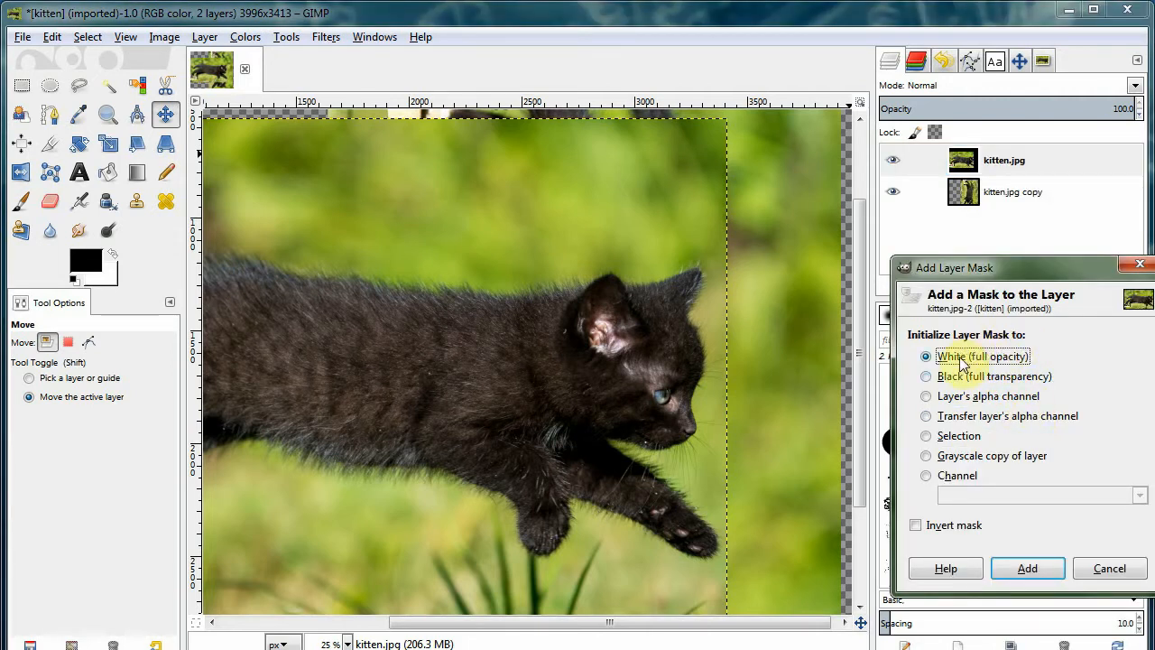
drag(997, 263, 925, 232)
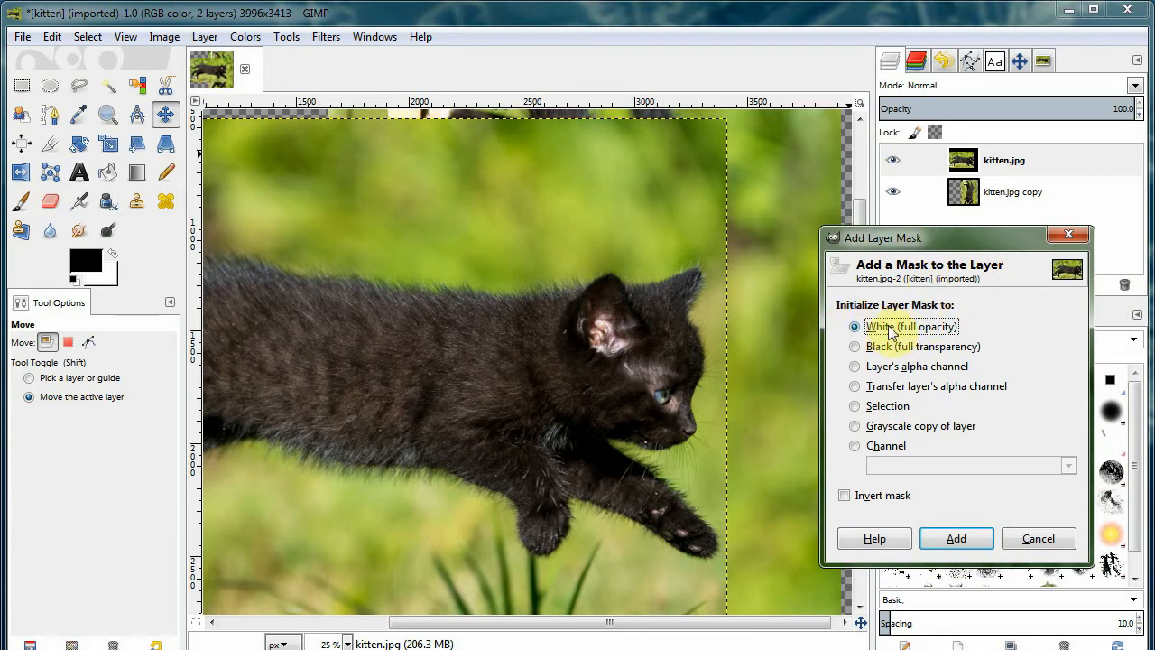
click(954, 539)
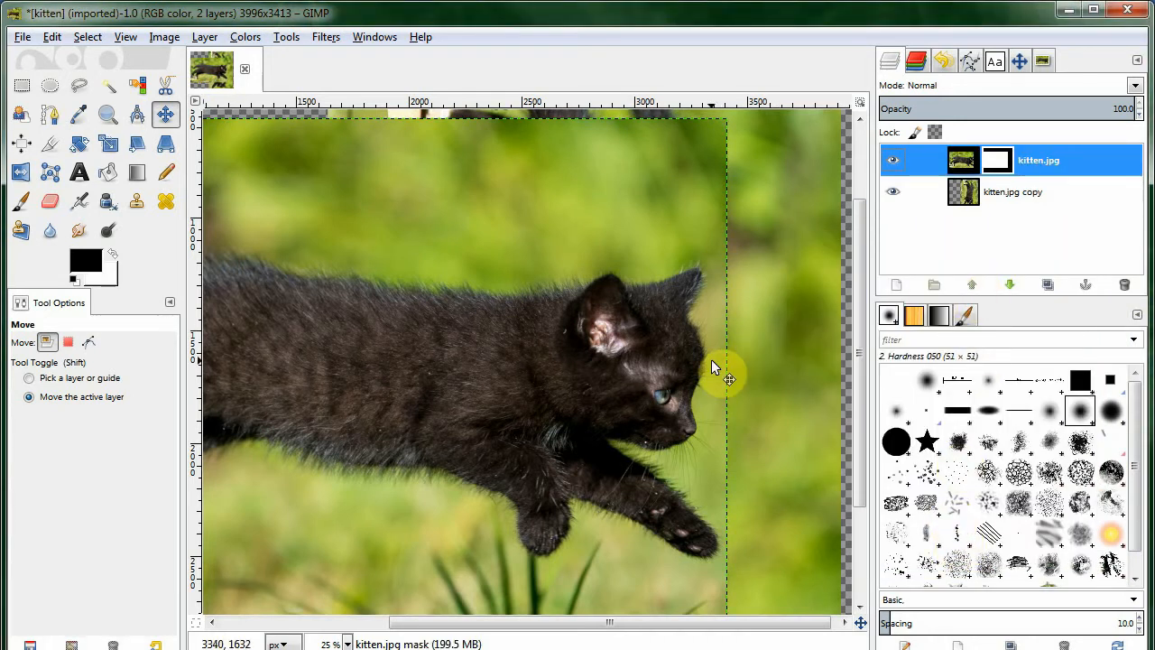
scroll(711, 359, down, 2)
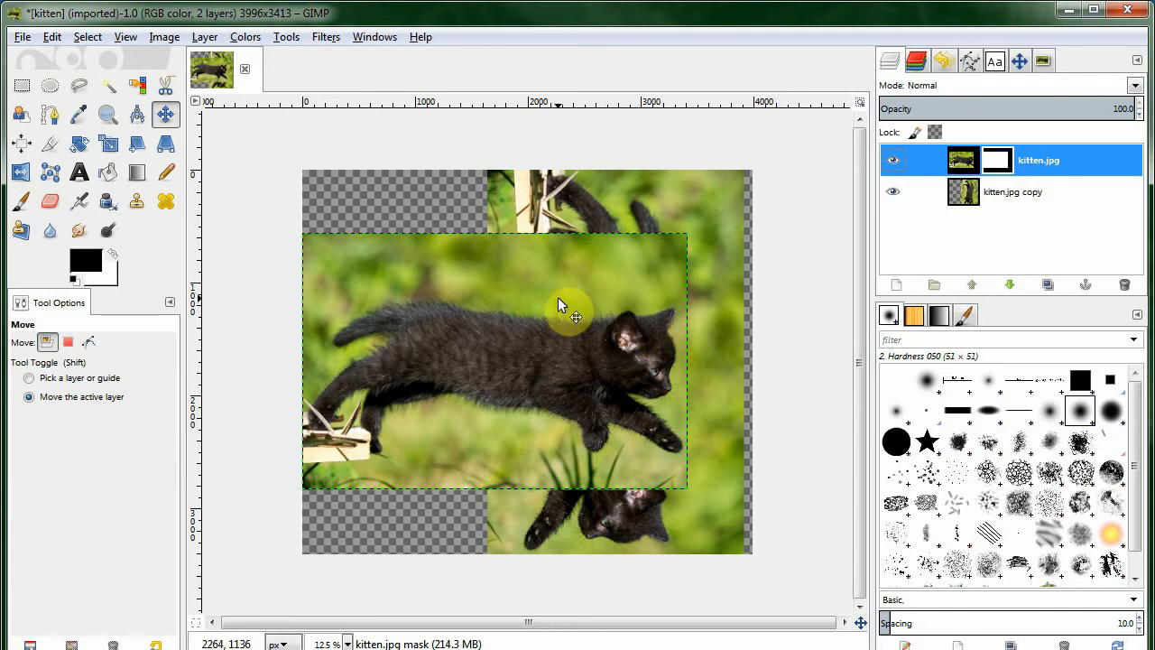
click(165, 173)
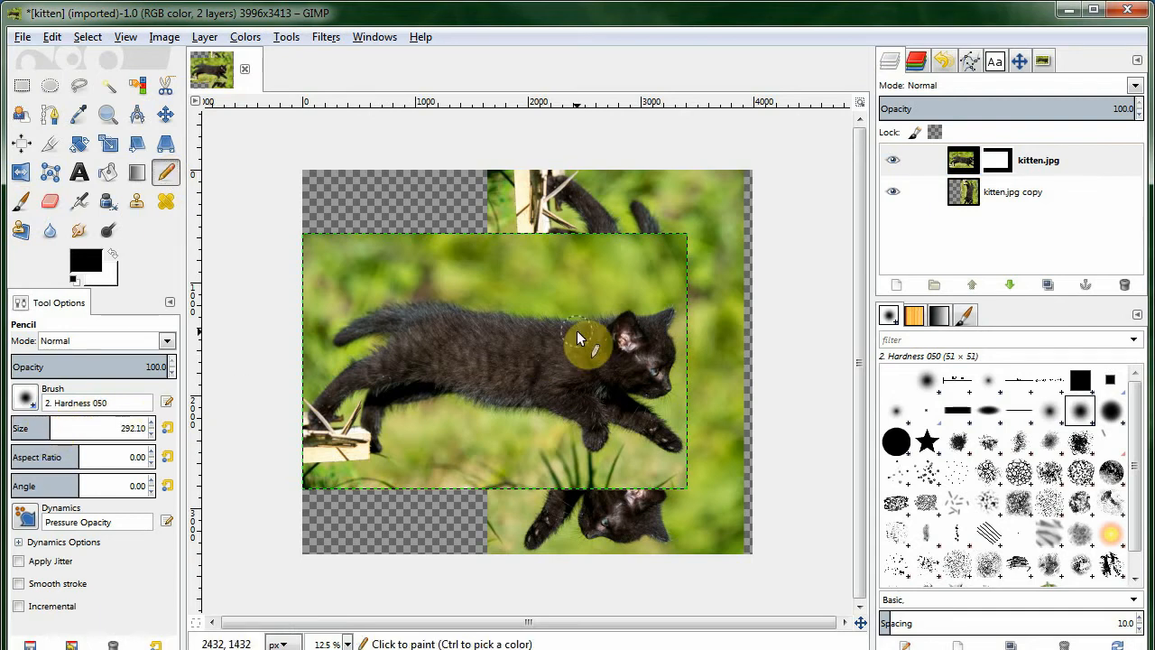
mouse_move(652, 311)
mouse_down()
mouse_move(605, 402)
mouse_move(622, 311)
mouse_move(606, 332)
mouse_move(622, 321)
mouse_move(666, 341)
mouse_up()
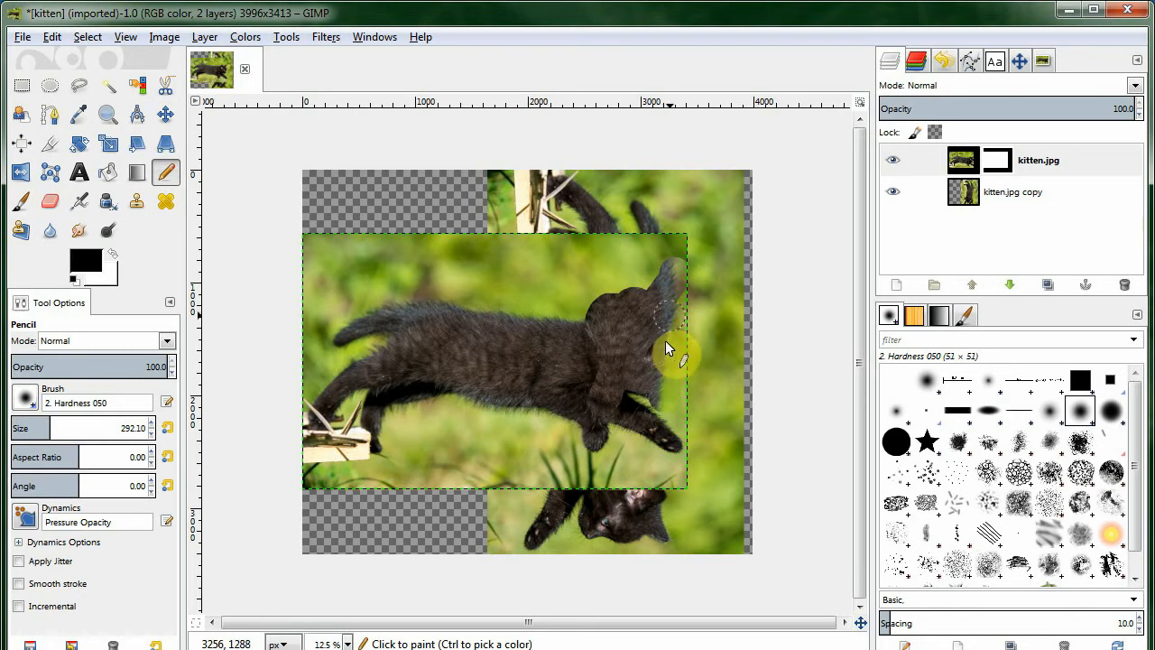
drag(674, 427, 684, 478)
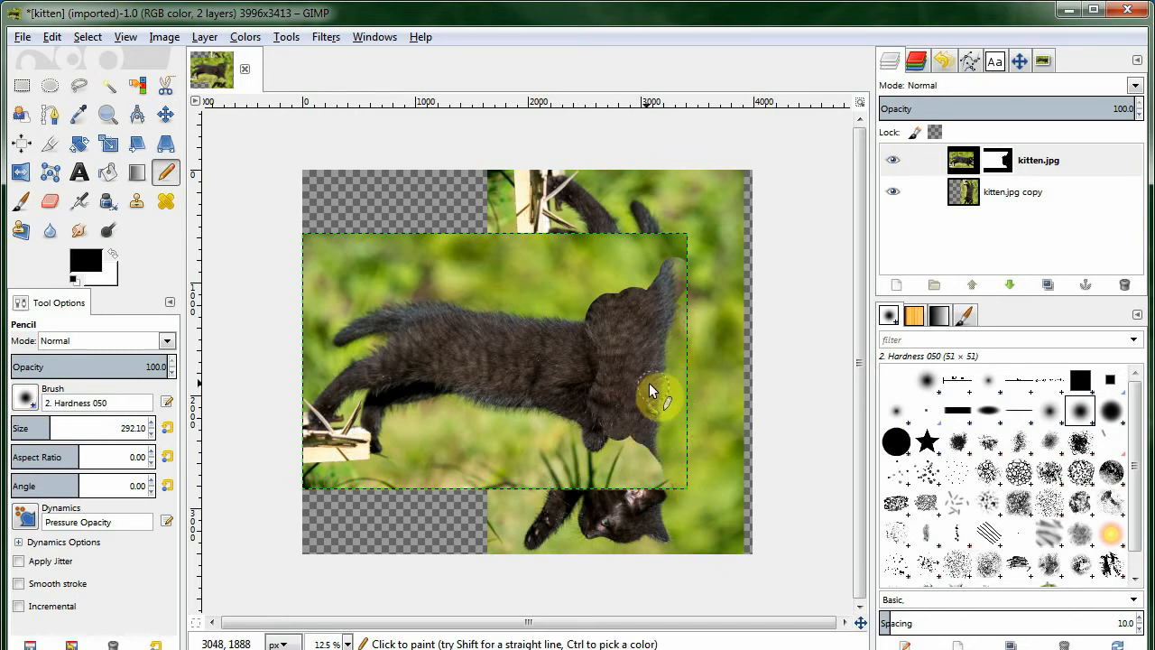
key(ctrl+z)
key(ctrl+z)
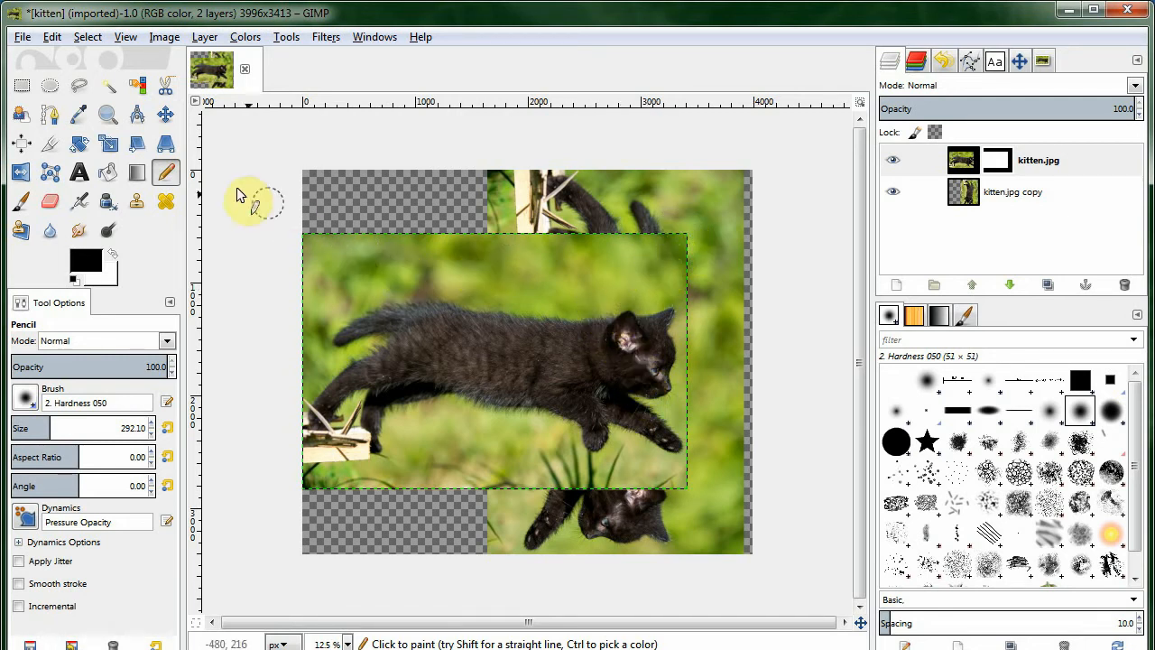
Apply a short linear FG to Transparent gradient on the mask near the kitten's face to blend the seam.
click(137, 174)
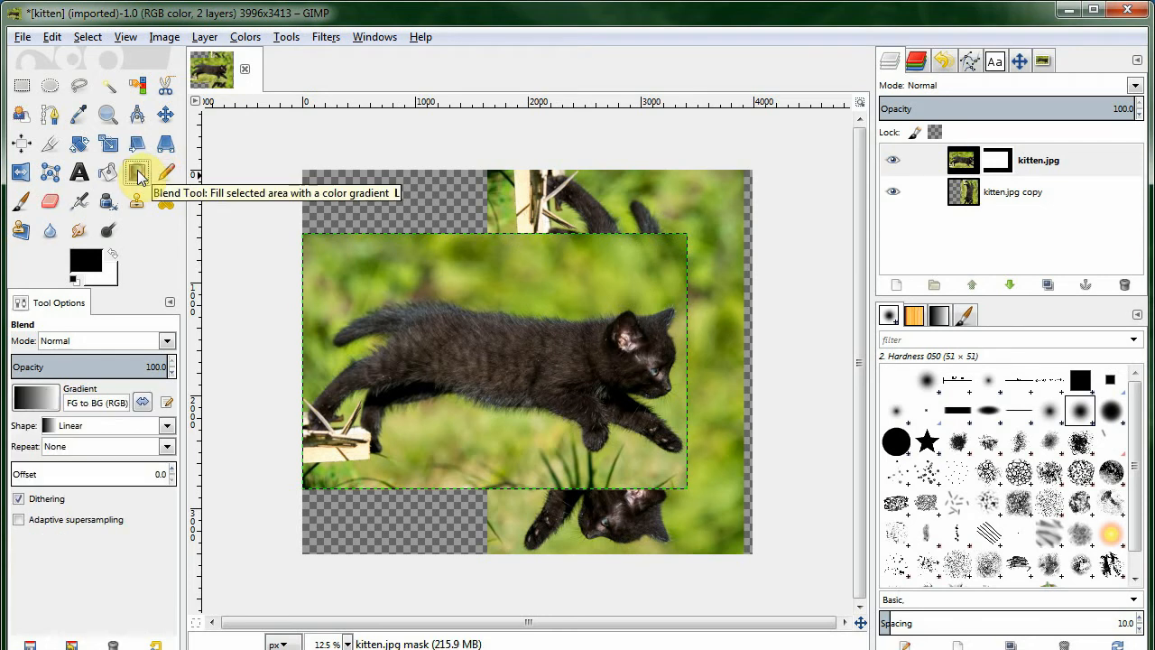
click(36, 397)
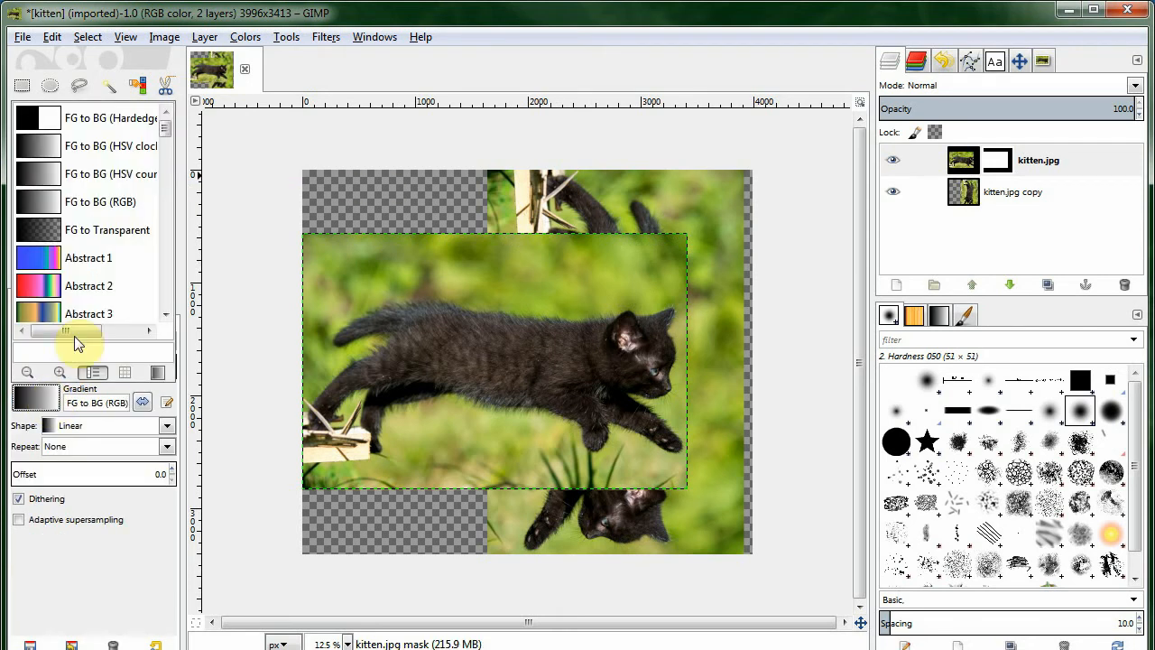
click(94, 231)
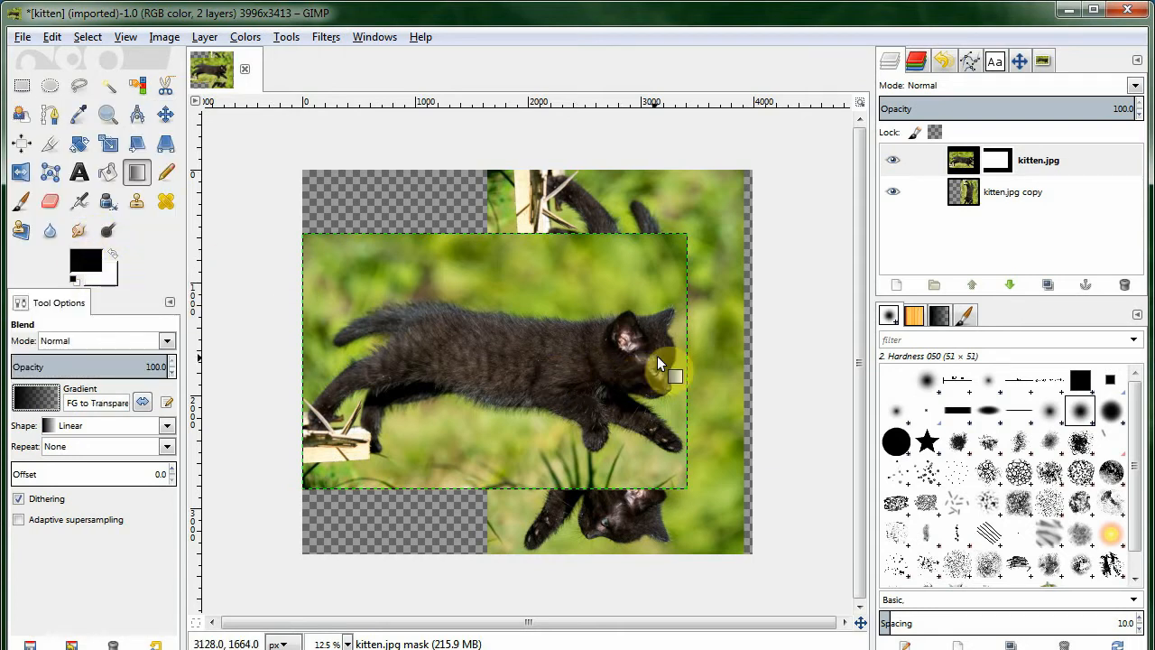
scroll(685, 354, up, 2)
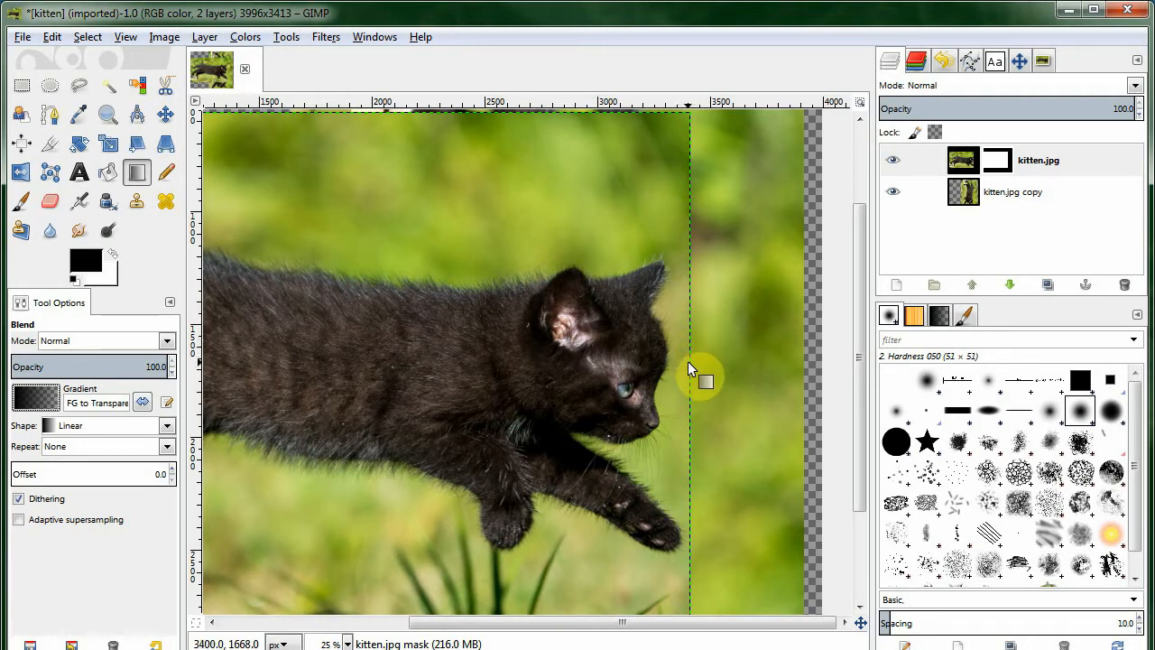
mouse_move(688, 361)
mouse_down()
mouse_move(410, 348)
mouse_move(538, 360)
mouse_move(506, 353)
mouse_move(665, 359)
mouse_move(353, 334)
mouse_move(287, 357)
mouse_move(673, 363)
mouse_up()
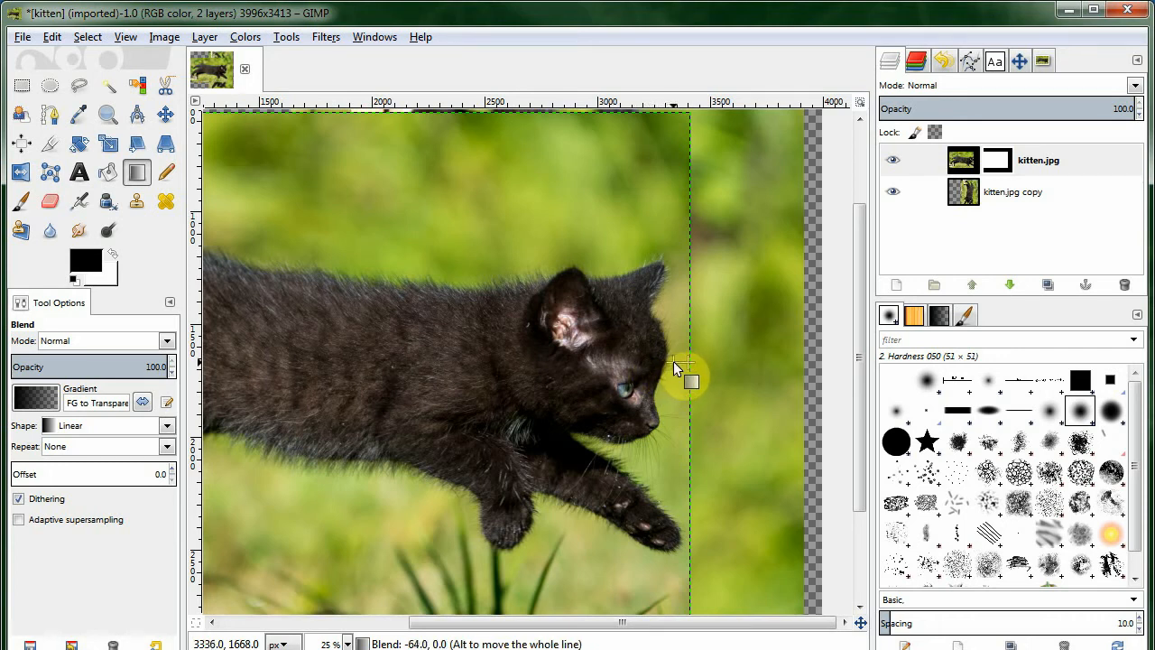
drag(674, 361, 670, 361)
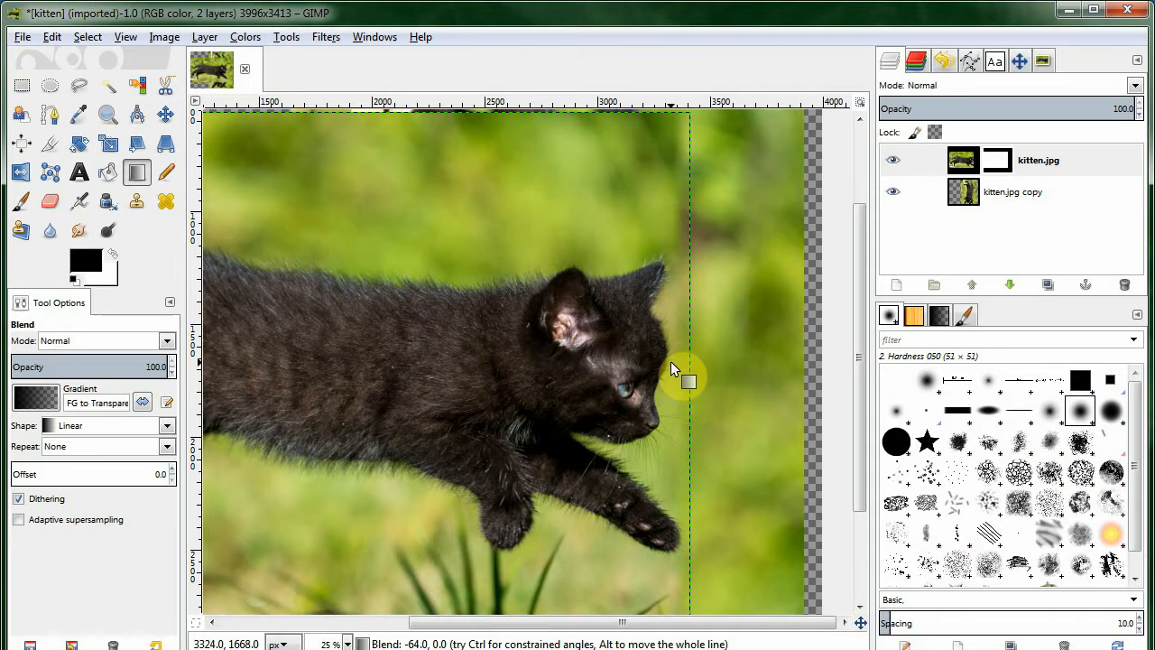
Create a soft Paintbrush brush with radius 450.8, hardness 0.00 and spacing 5.
click(965, 191)
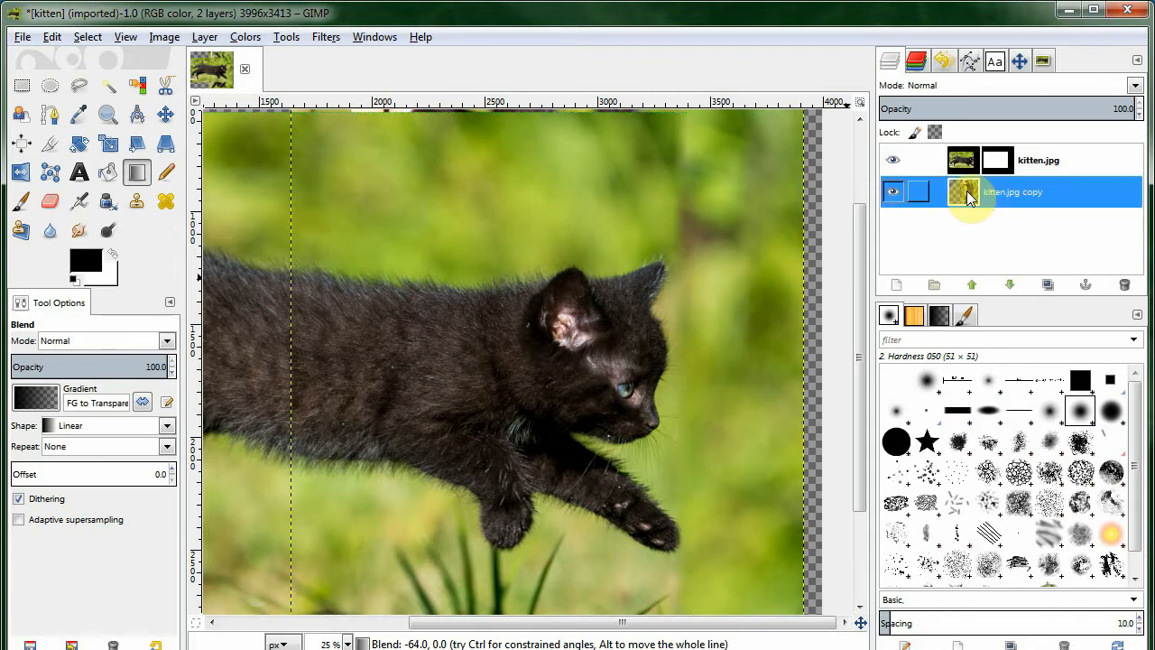
scroll(714, 479, down, 1)
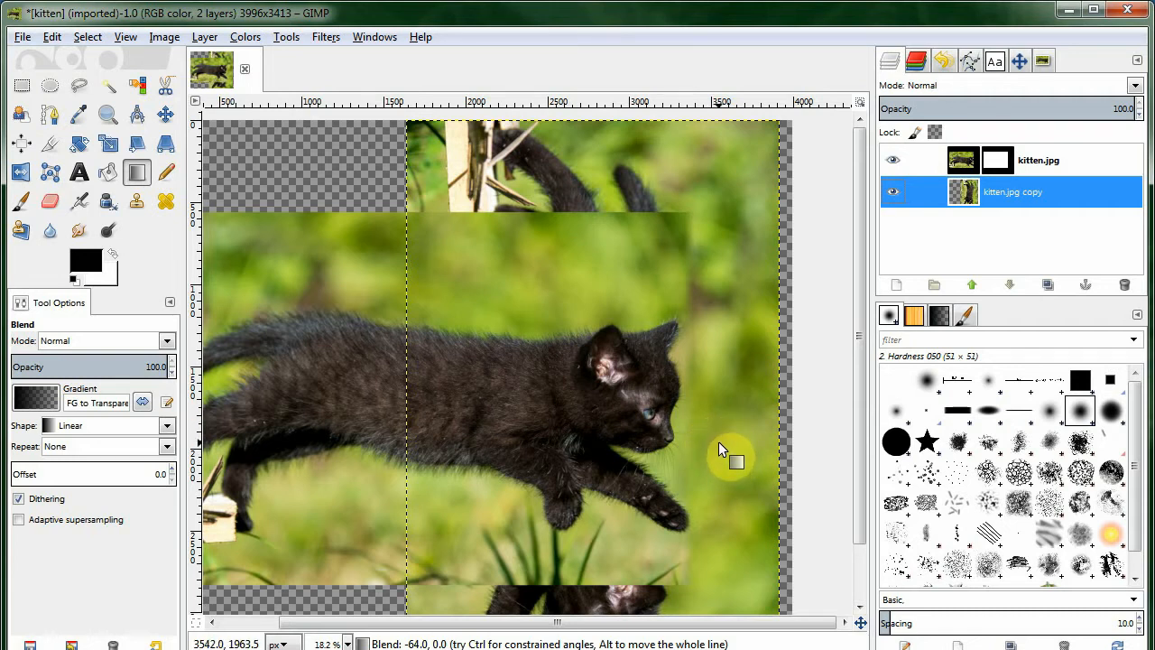
scroll(725, 453, down, 3)
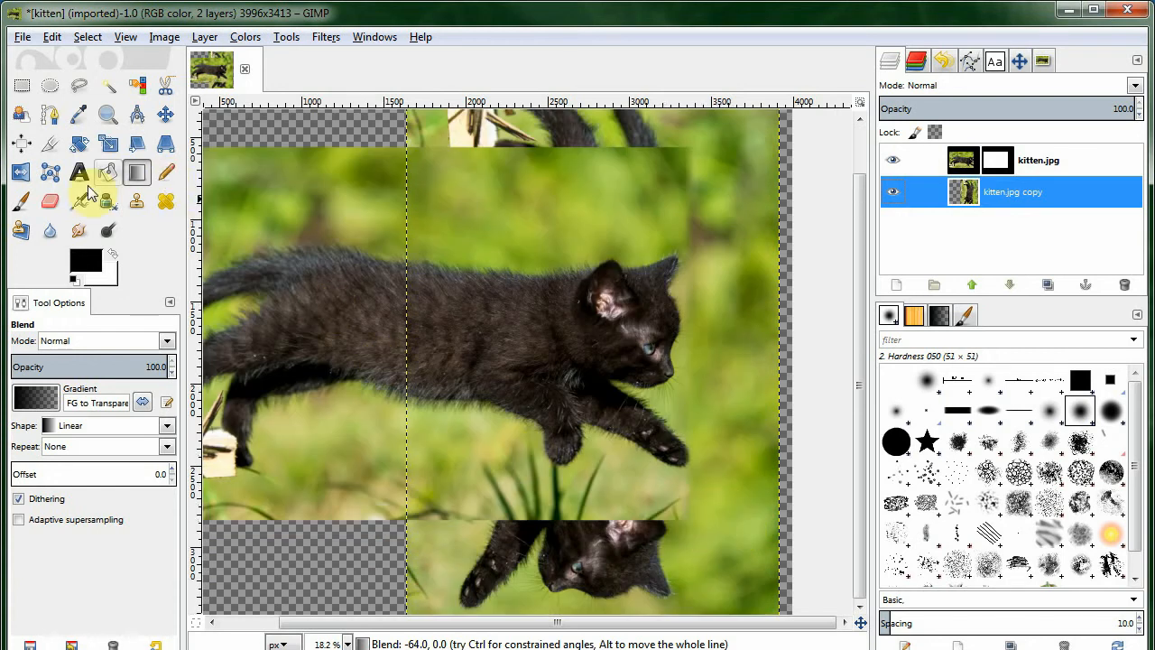
click(14, 206)
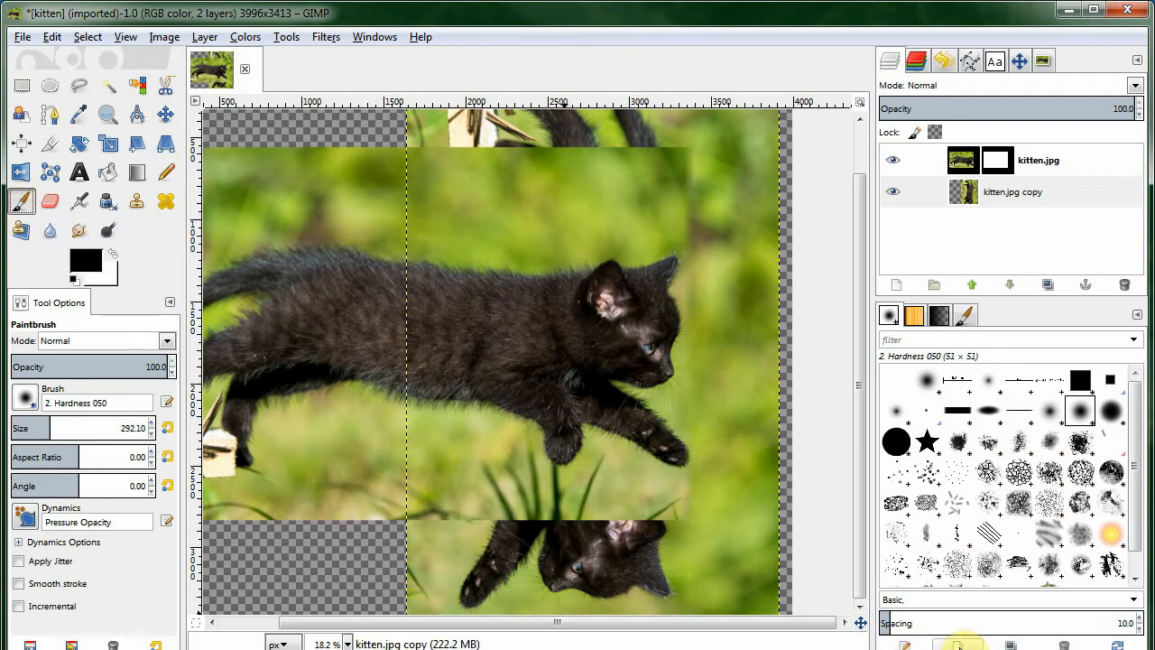
click(958, 644)
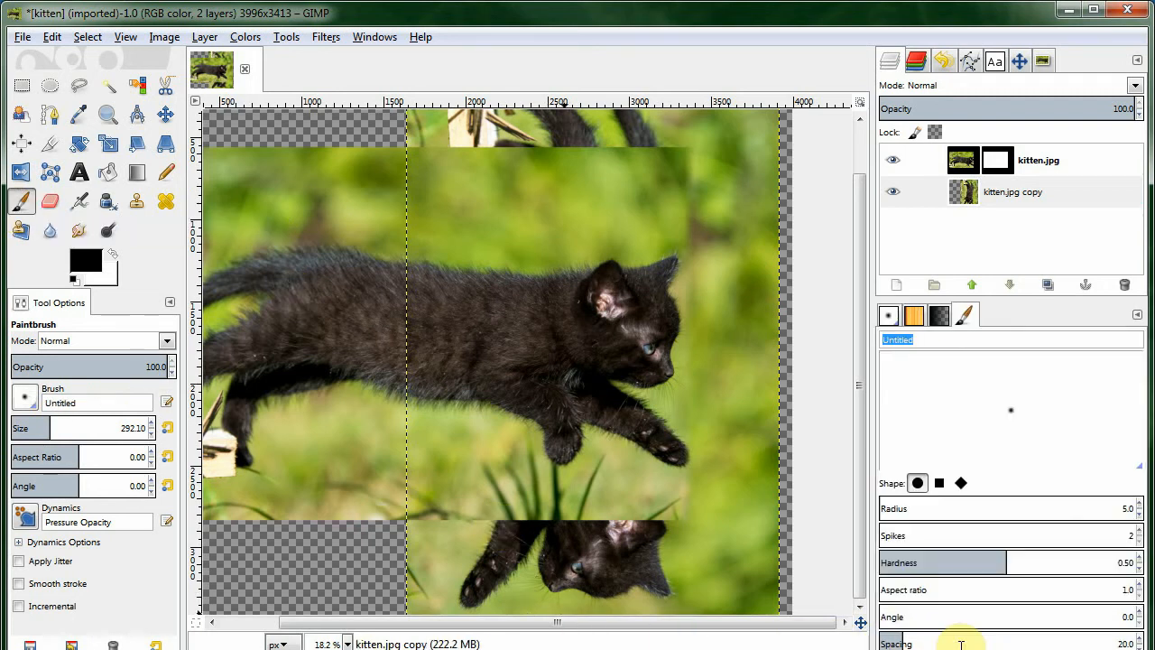
drag(914, 505, 993, 523)
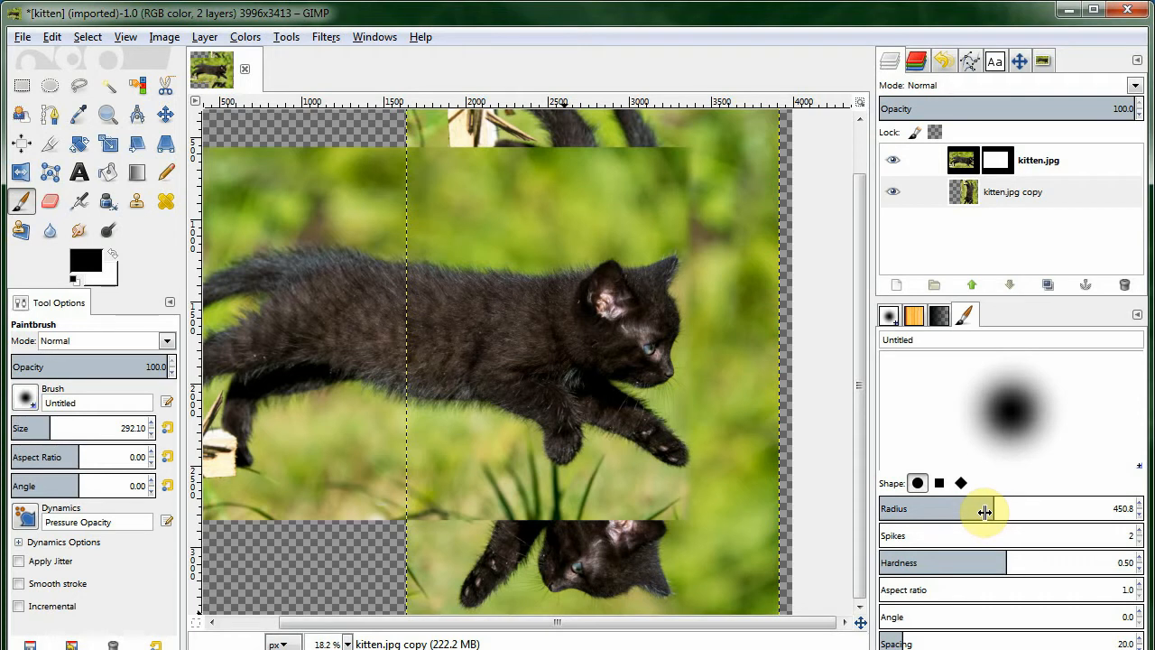
drag(1001, 560, 863, 566)
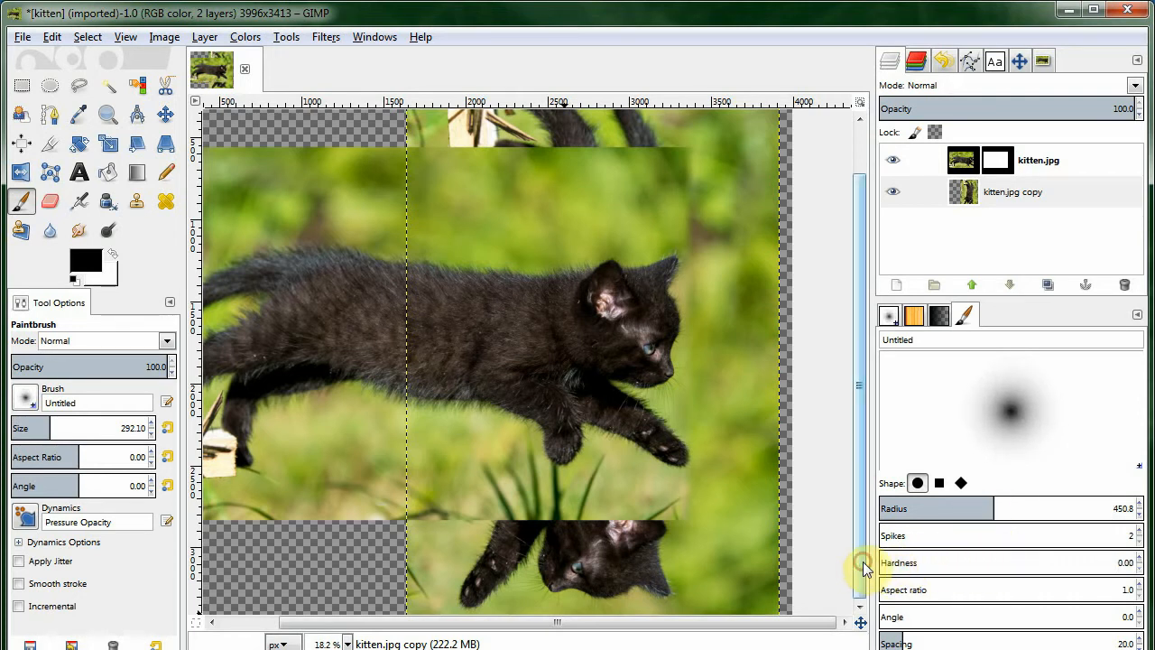
click(904, 637)
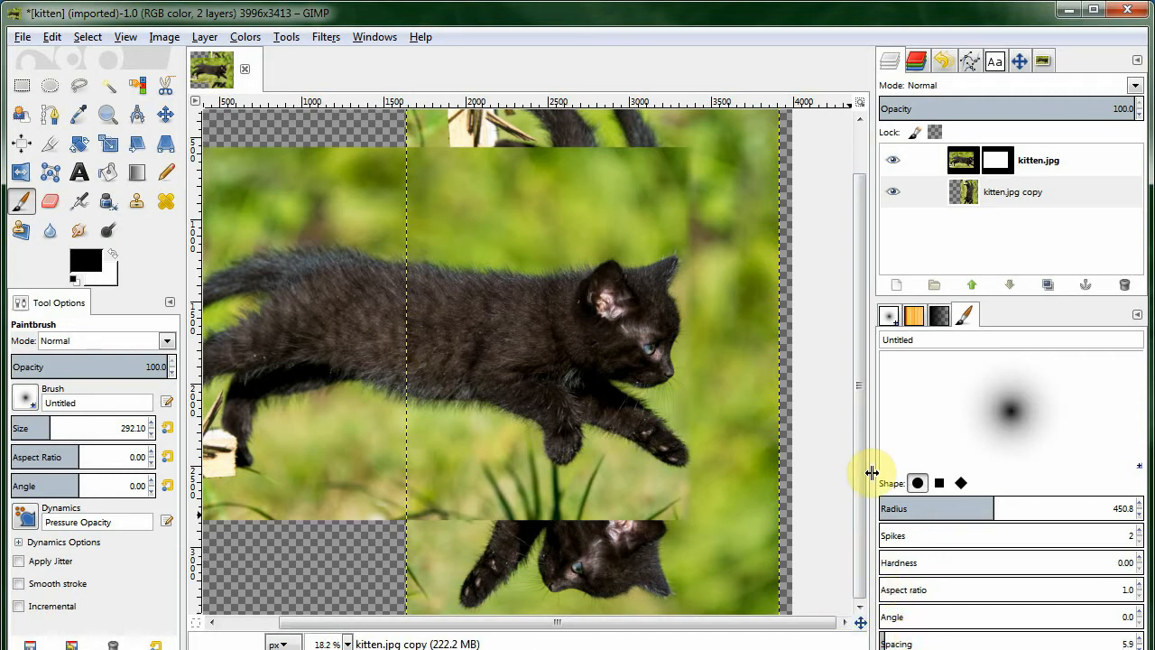
click(892, 637)
drag(1126, 643, 1139, 642)
key(BackSpace)
text(5)
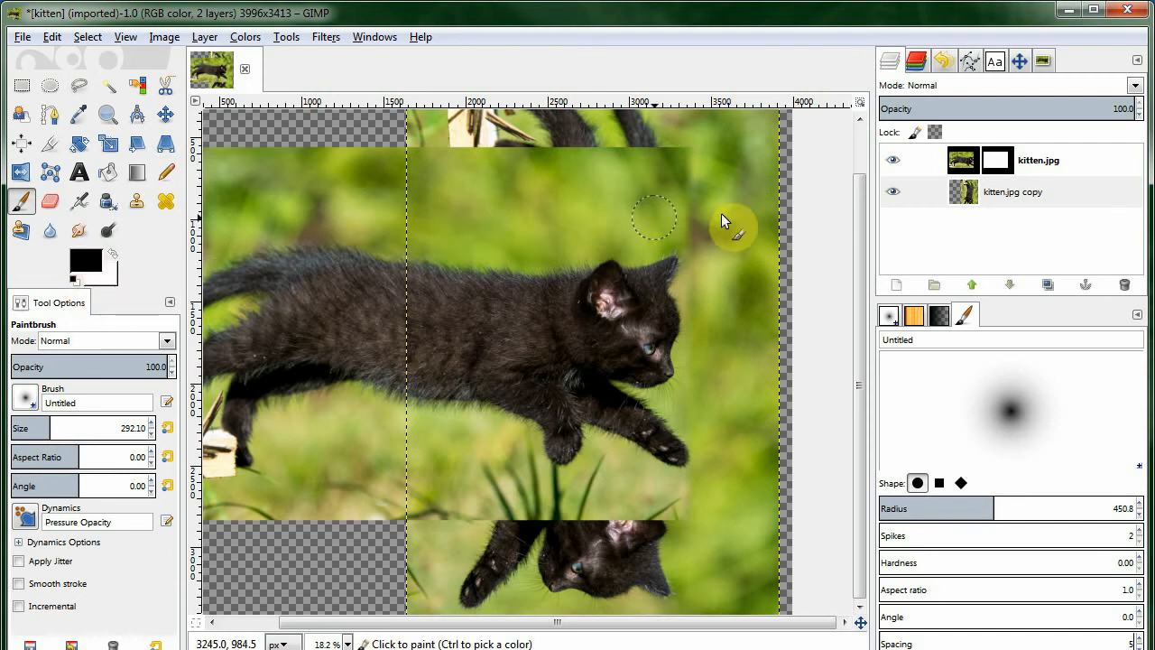
Paint black on the original kitten layer's mask along the top of the seam, redoing one stroke.
click(1008, 165)
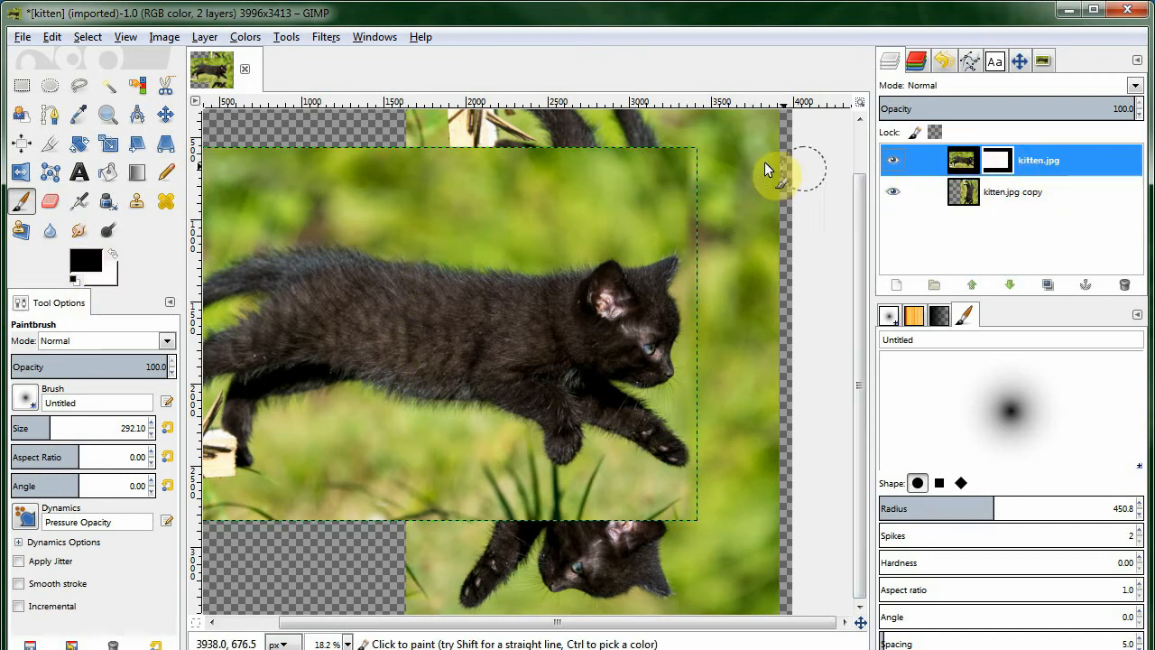
mouse_move(693, 154)
mouse_down()
mouse_move(679, 149)
mouse_move(693, 171)
mouse_up()
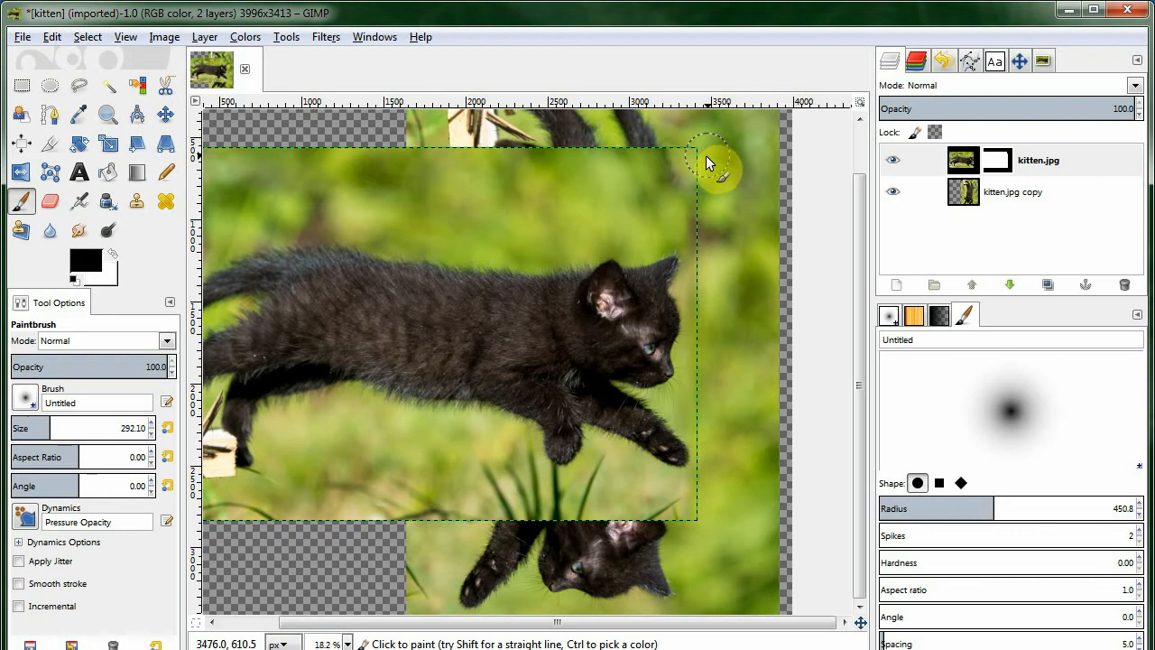
scroll(699, 149, up, 2)
mouse_move(645, 174)
mouse_down()
mouse_move(602, 157)
mouse_move(640, 170)
mouse_move(612, 209)
mouse_move(625, 193)
mouse_move(614, 149)
mouse_up()
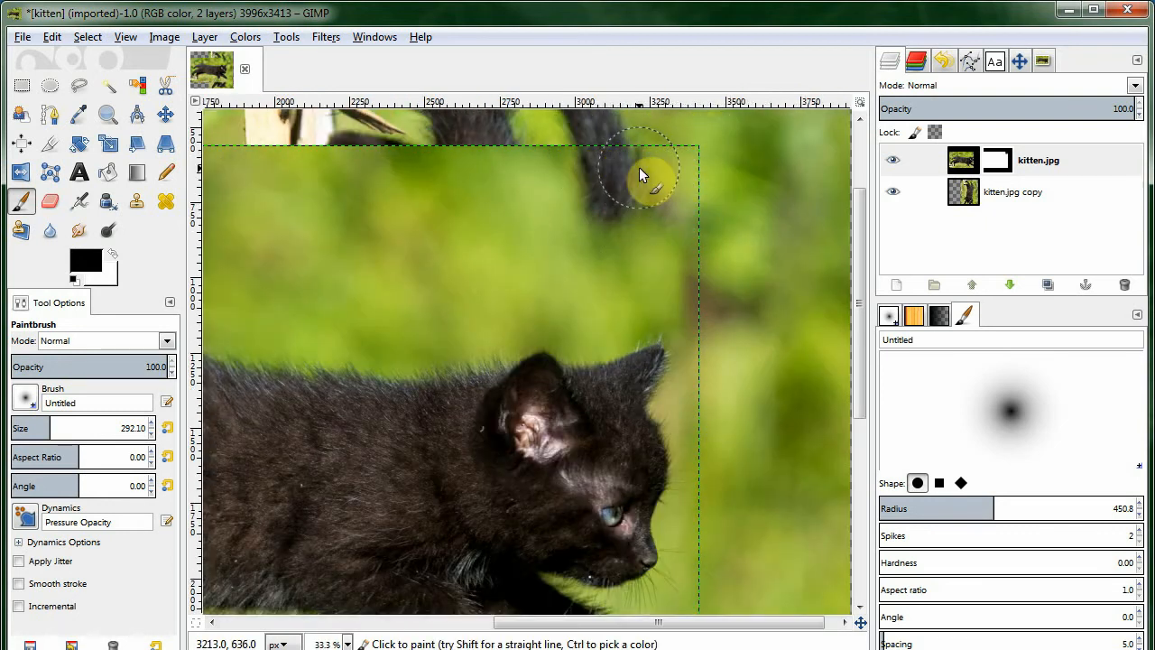
key(ctrl+z)
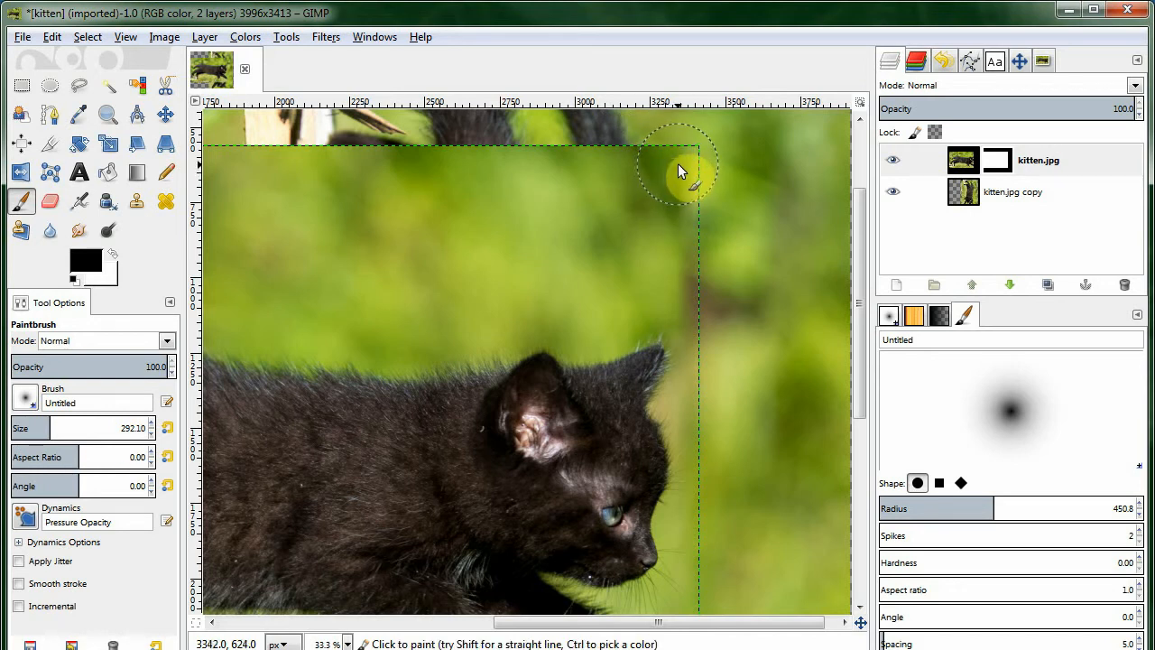
drag(582, 180, 596, 185)
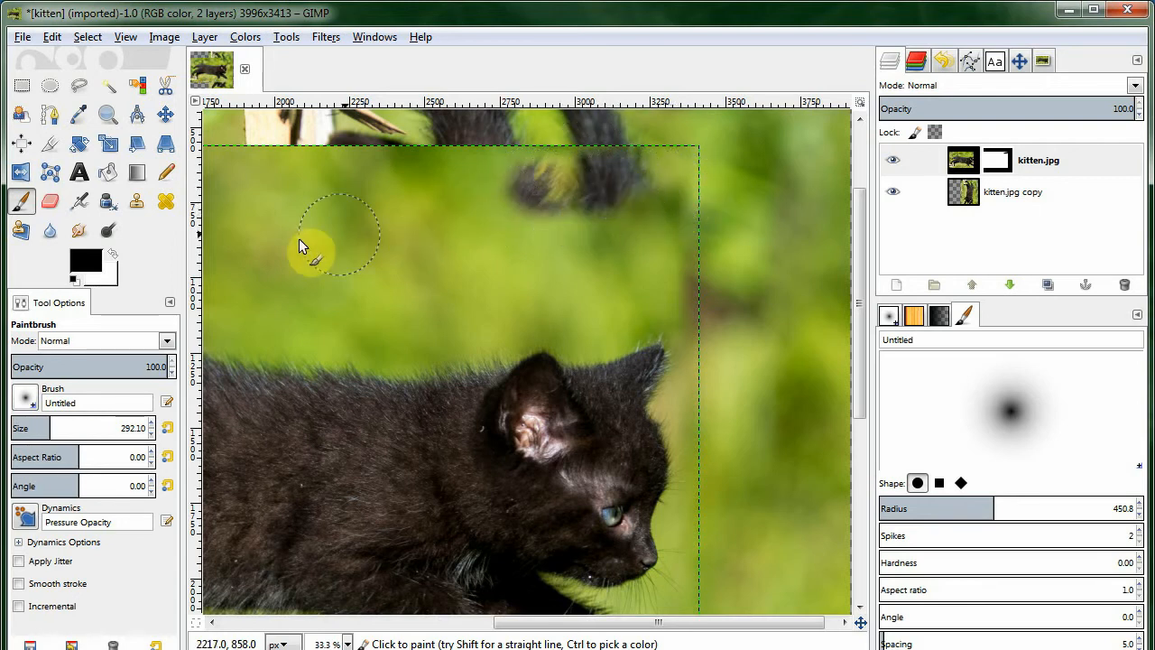
Touch up the mask with white near the top, then paint black down the seam beside the kitten's face.
click(112, 254)
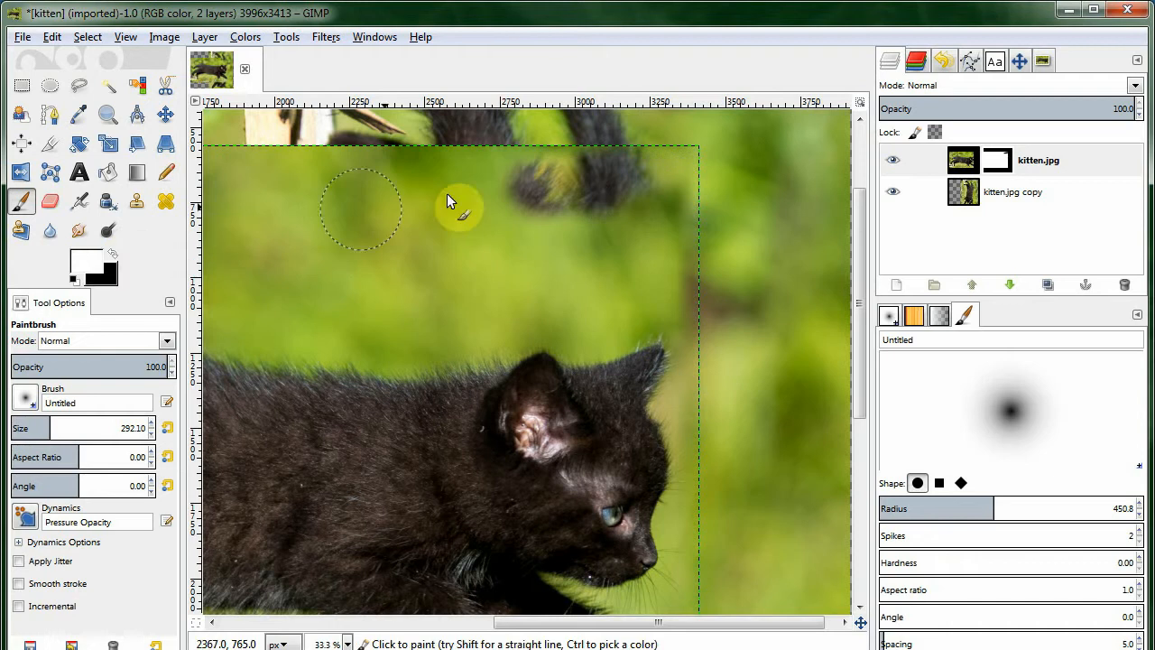
mouse_move(530, 172)
mouse_down()
mouse_move(613, 207)
mouse_move(611, 185)
mouse_up()
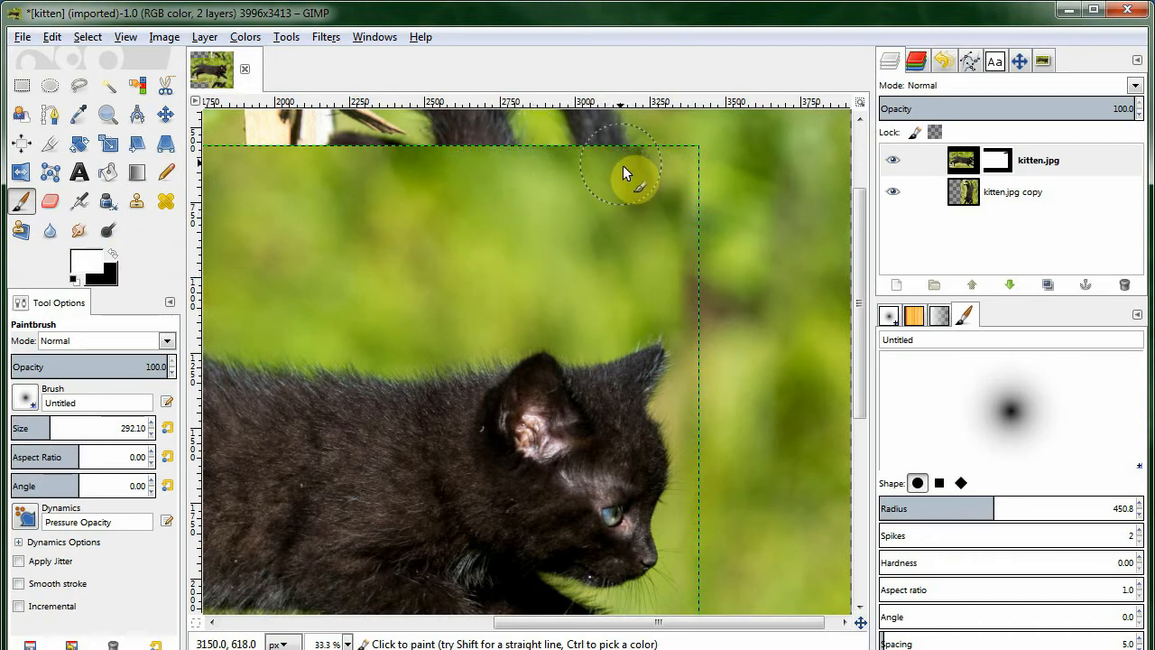
click(115, 254)
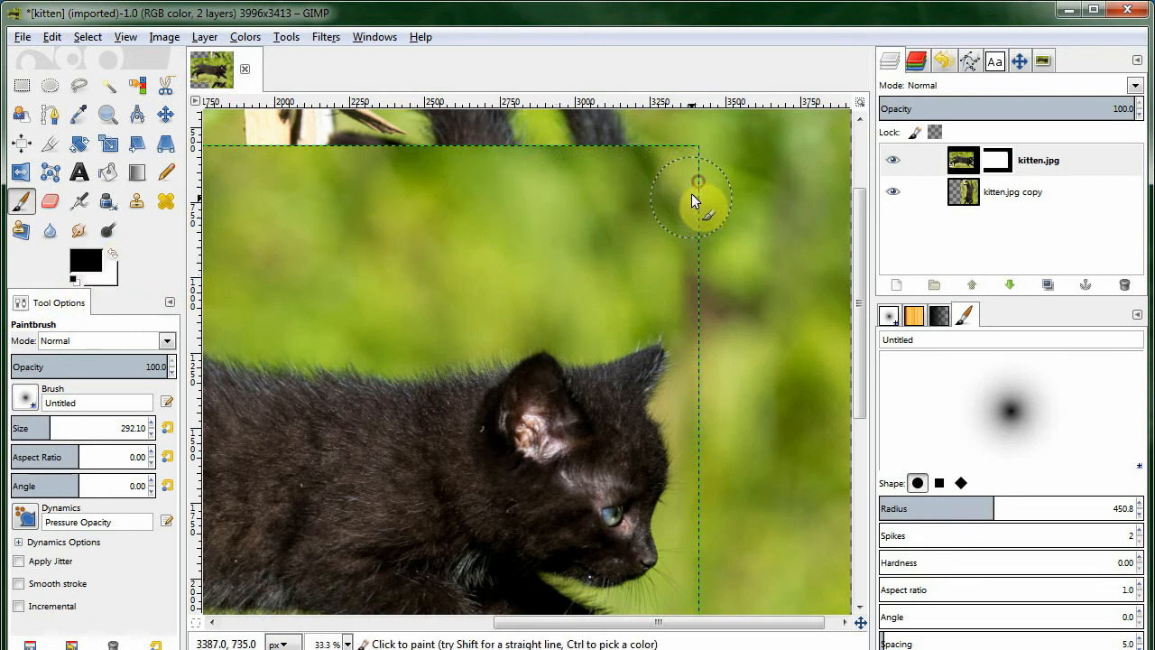
mouse_move(691, 173)
mouse_down()
mouse_move(708, 232)
mouse_move(695, 258)
mouse_move(693, 224)
mouse_move(722, 316)
mouse_move(720, 353)
mouse_move(692, 337)
mouse_up()
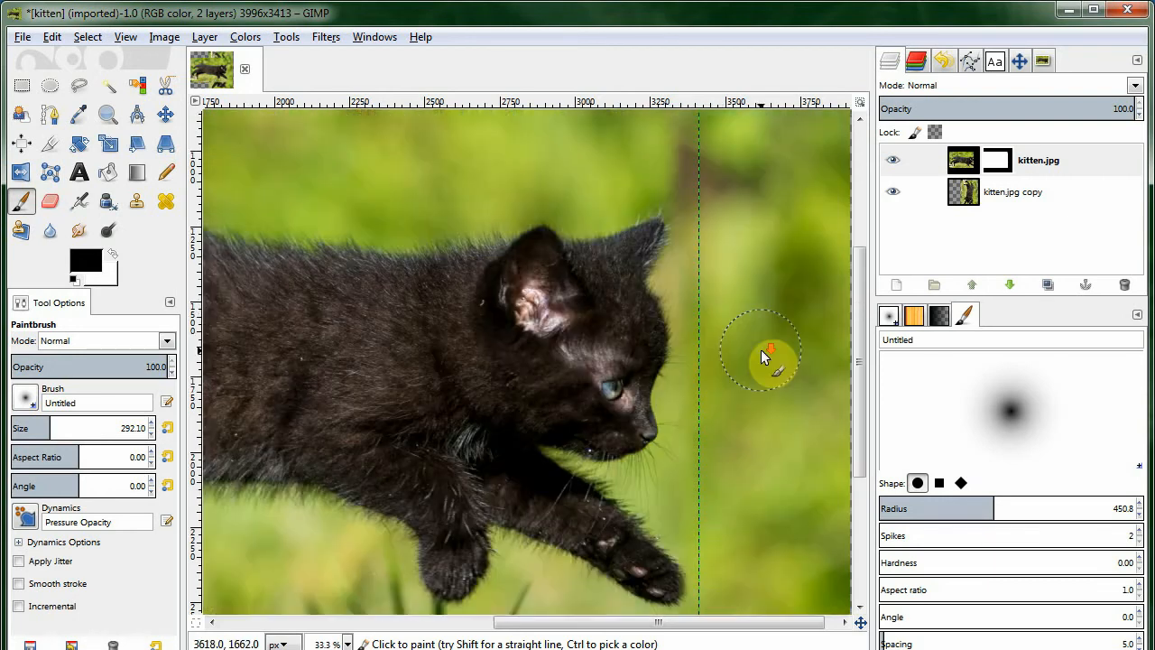
Undo a trial stroke near the paw and set the Paintbrush size to 378.11.
scroll(760, 349, down, 5)
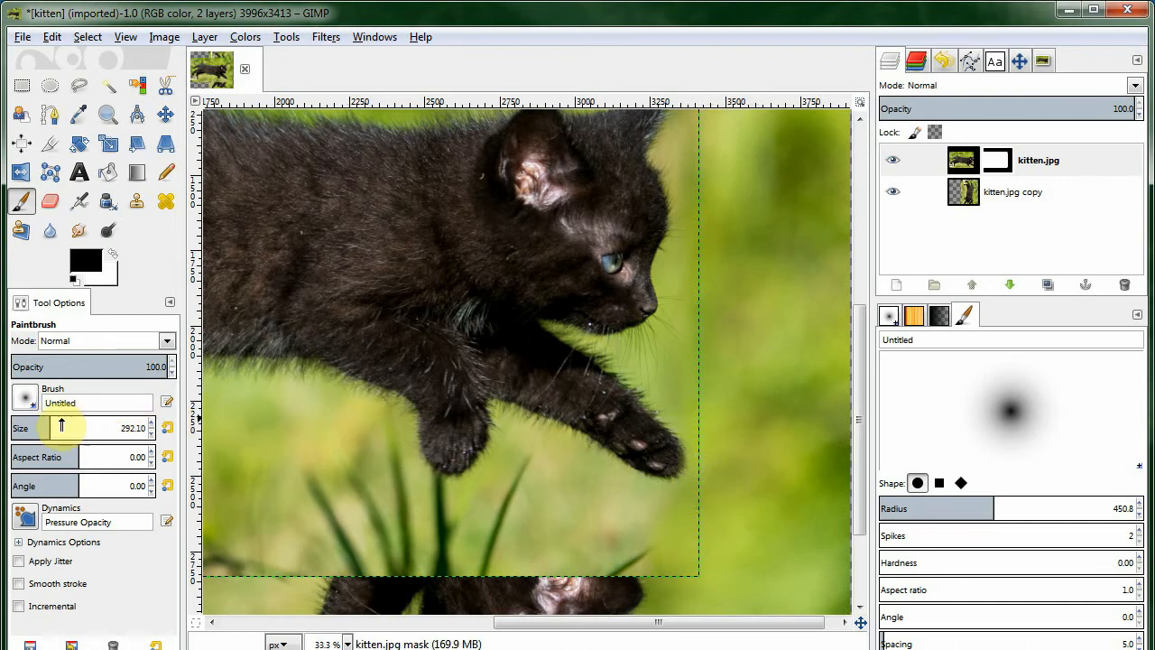
drag(79, 429, 106, 427)
mouse_move(617, 417)
mouse_down()
mouse_move(595, 397)
mouse_move(627, 400)
mouse_move(649, 382)
mouse_move(665, 419)
mouse_up()
key(ctrl+z)
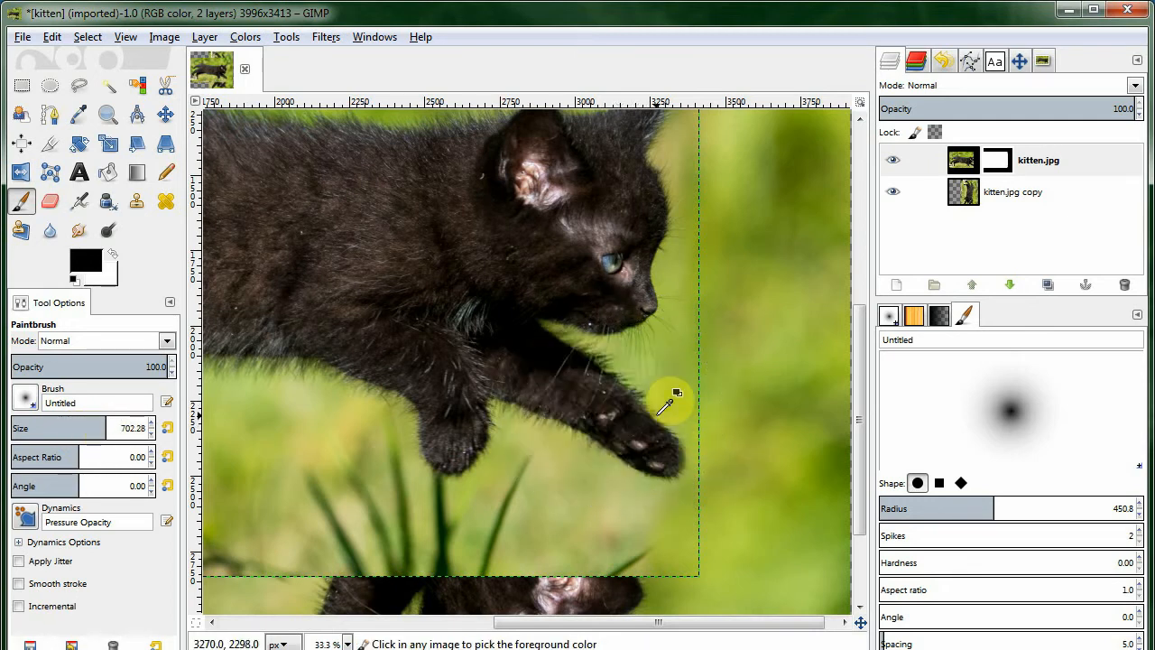
drag(103, 428, 63, 427)
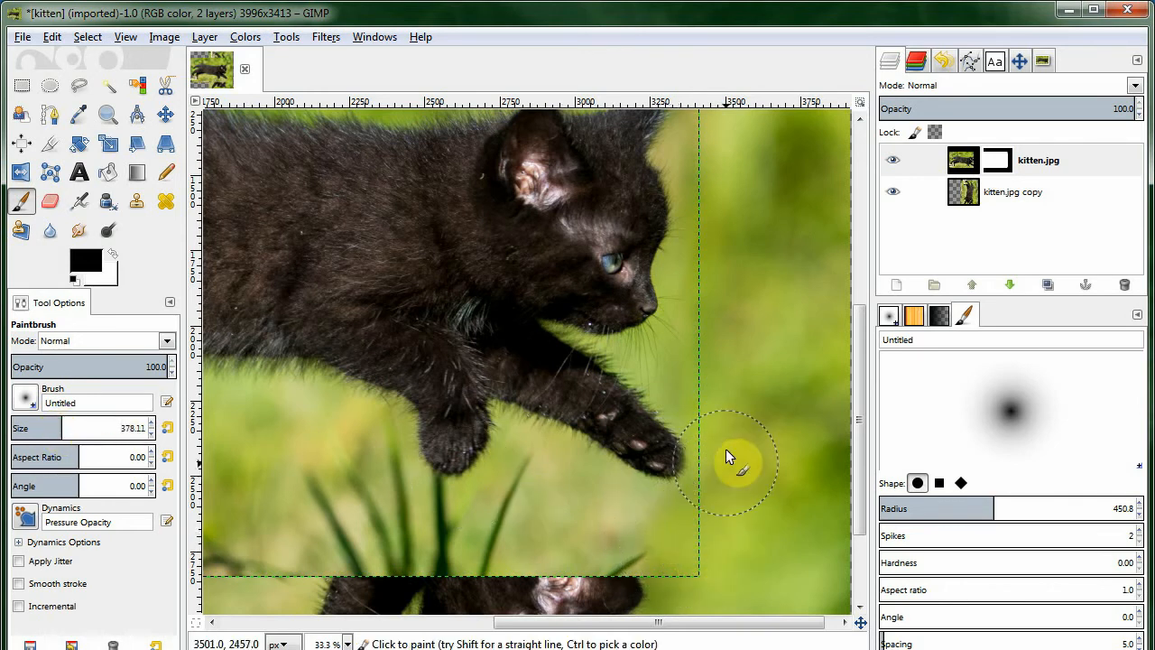
scroll(734, 397, up, 4)
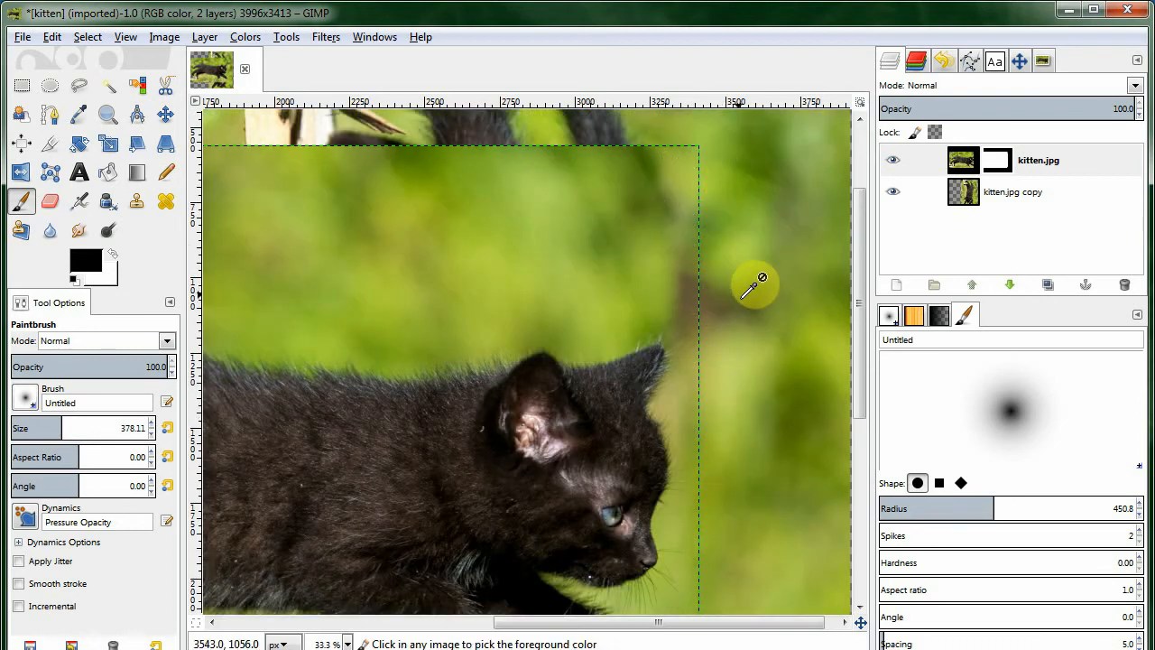
scroll(753, 284, down, 2)
Crop the image to the kitten strip, 3996 × 2275 px at position 0, 561.
click(975, 193)
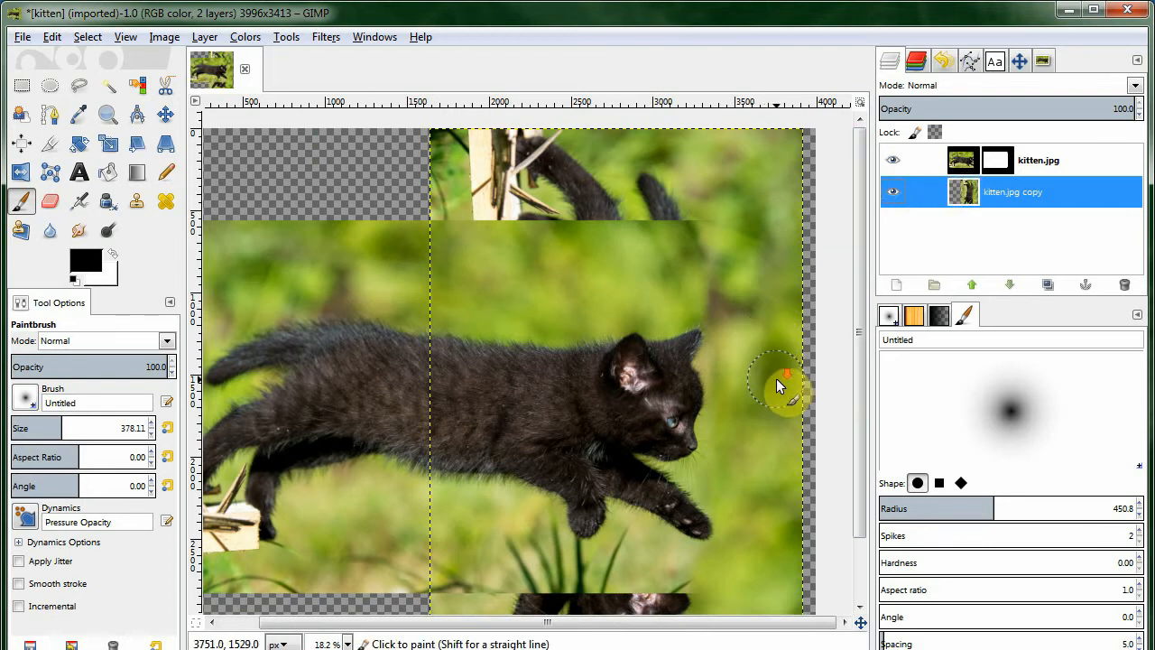
scroll(776, 378, down, 1)
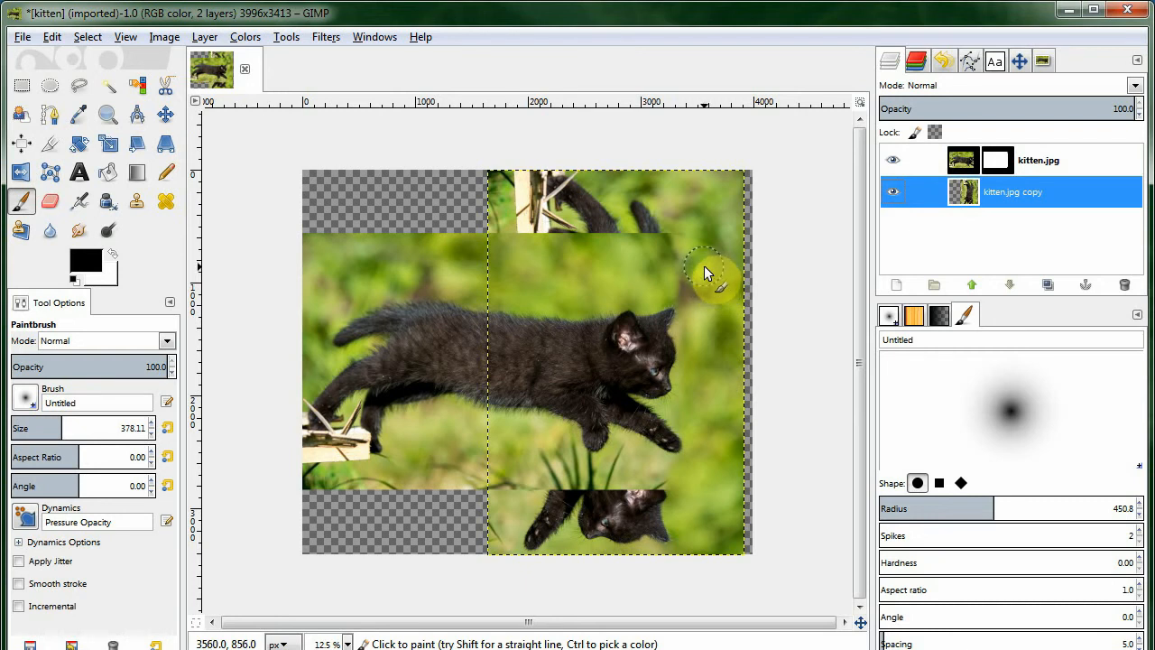
click(970, 168)
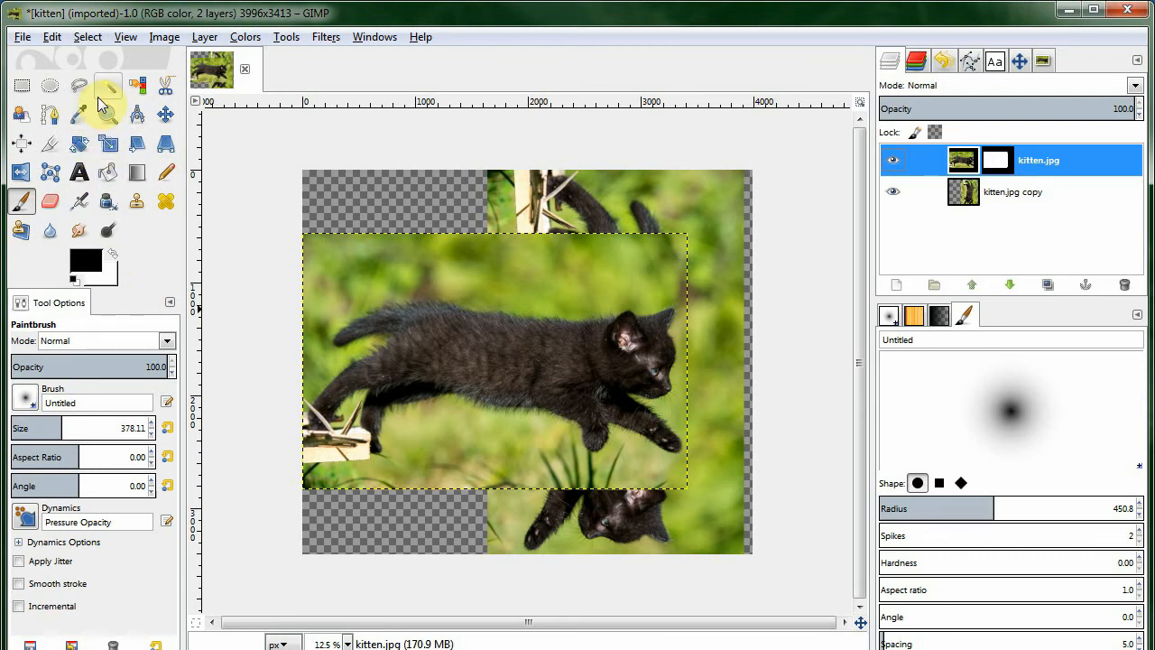
click(45, 147)
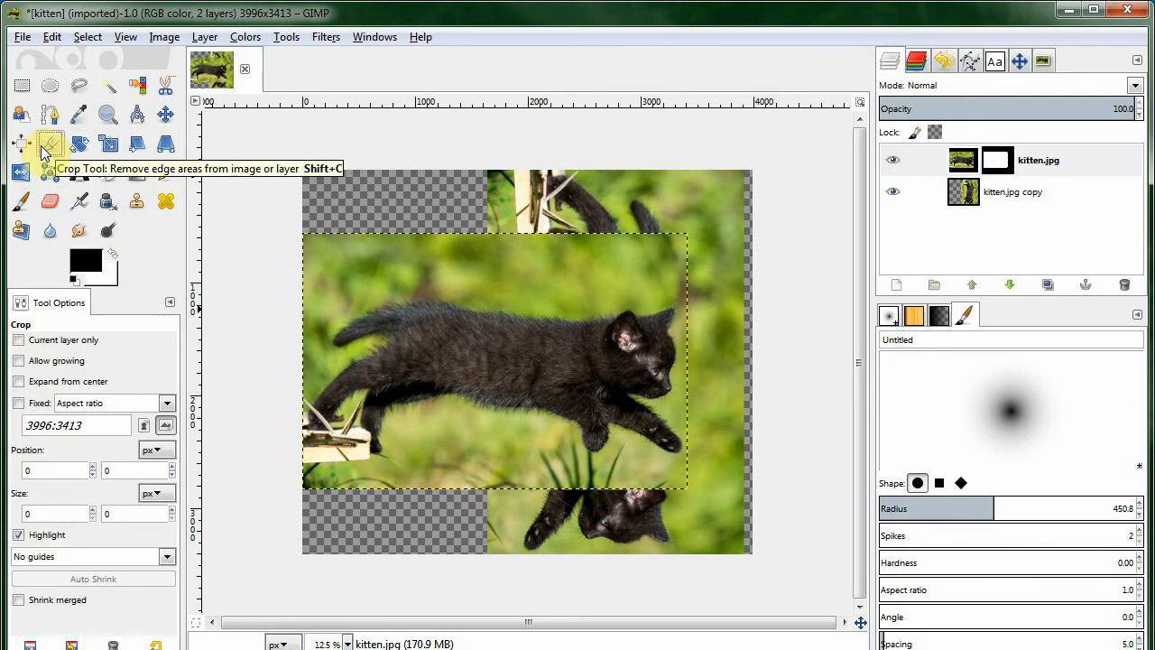
drag(315, 241, 812, 494)
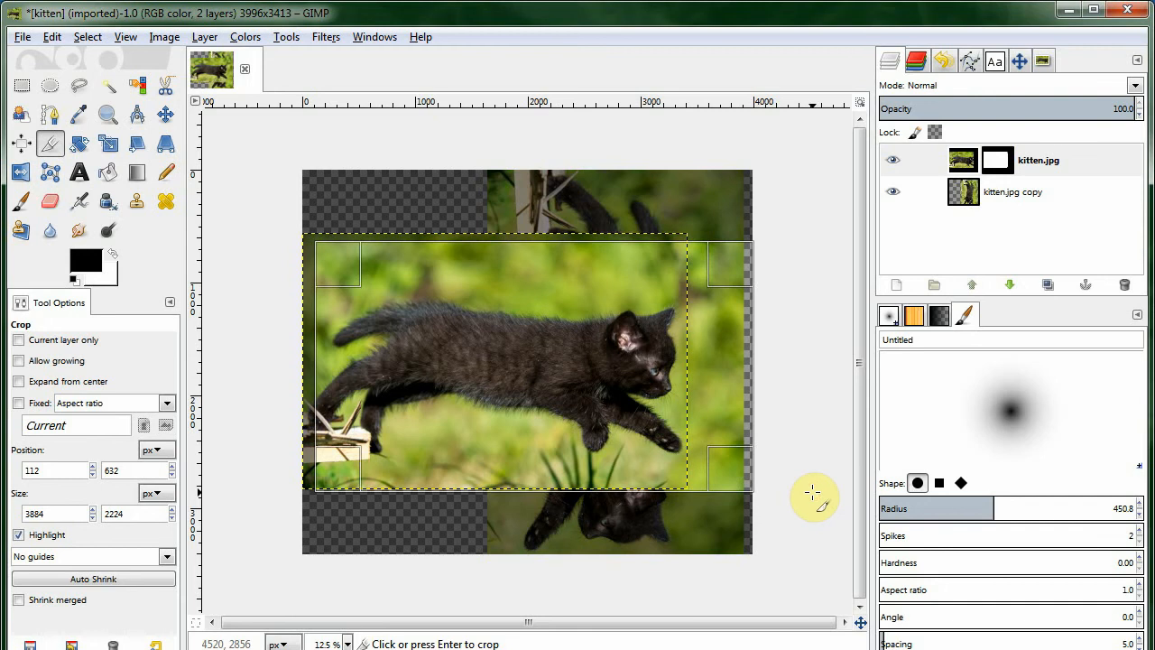
drag(587, 276, 577, 260)
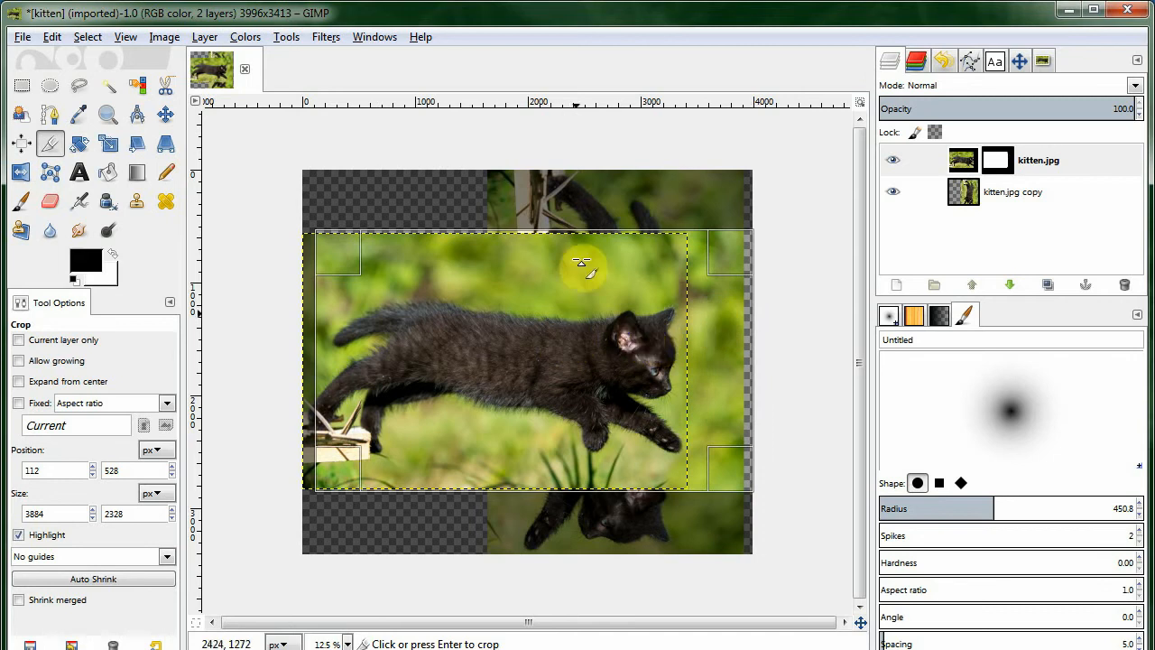
drag(508, 250, 501, 270)
drag(473, 486, 471, 480)
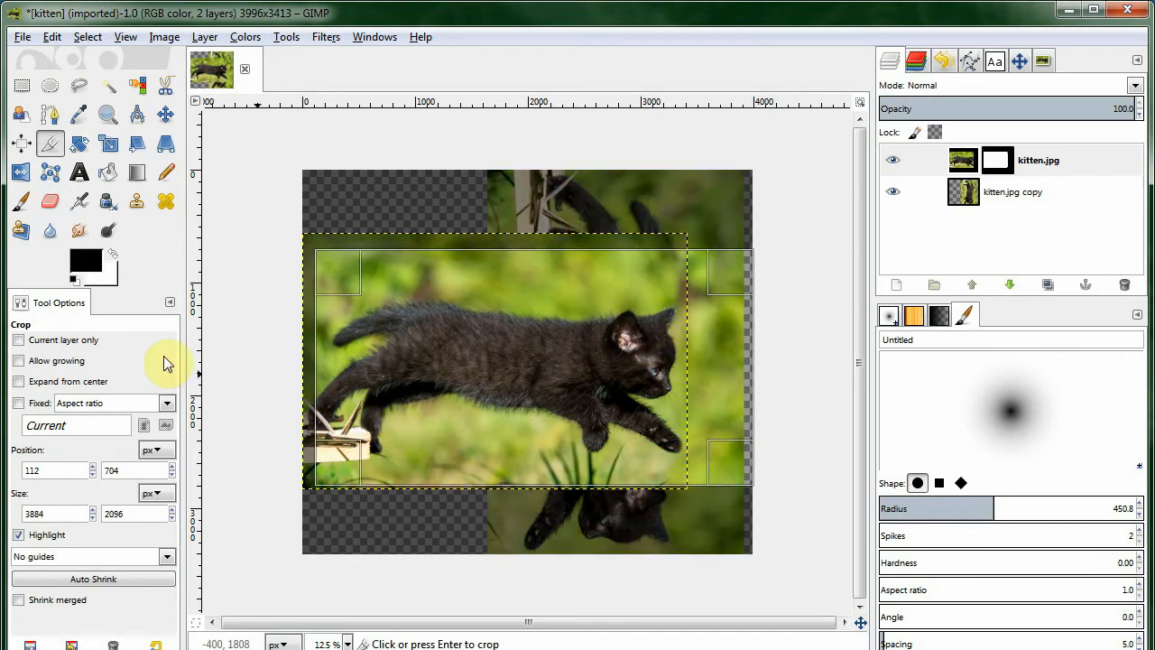
click(66, 342)
drag(344, 283, 289, 214)
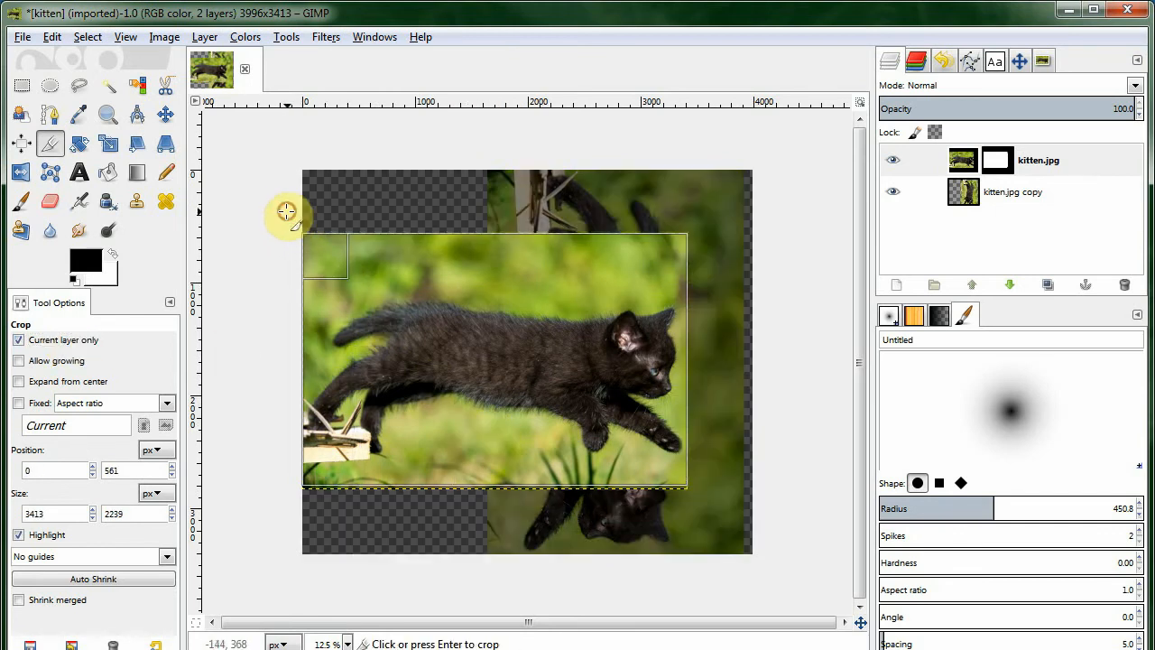
drag(683, 483, 756, 526)
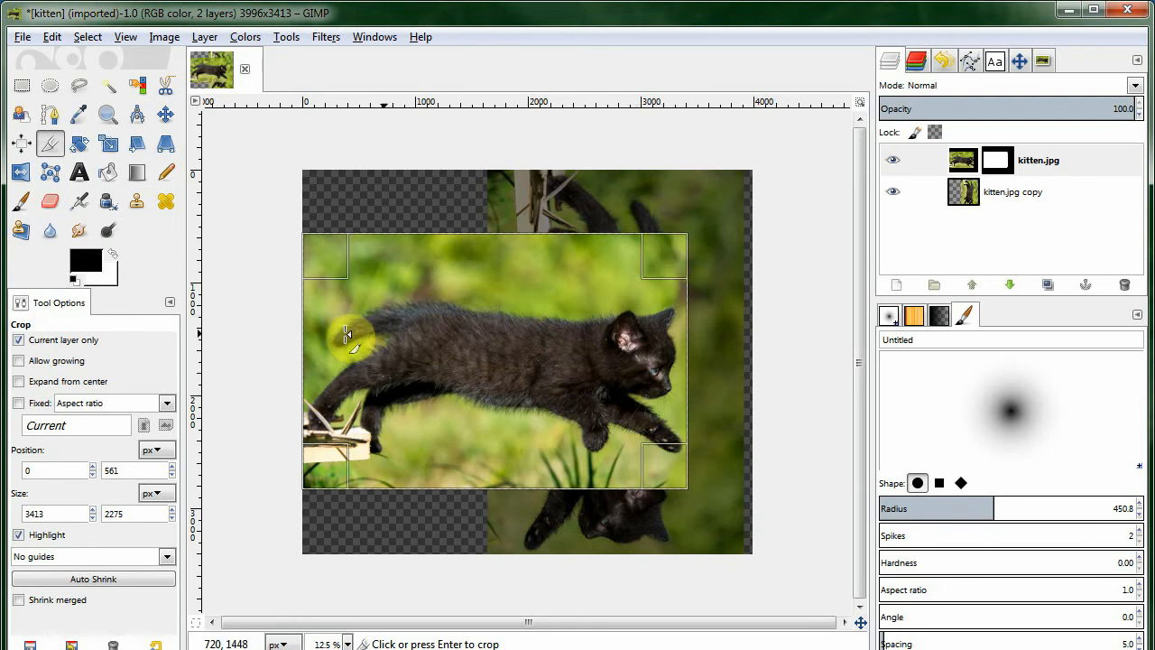
click(75, 342)
drag(685, 360, 734, 367)
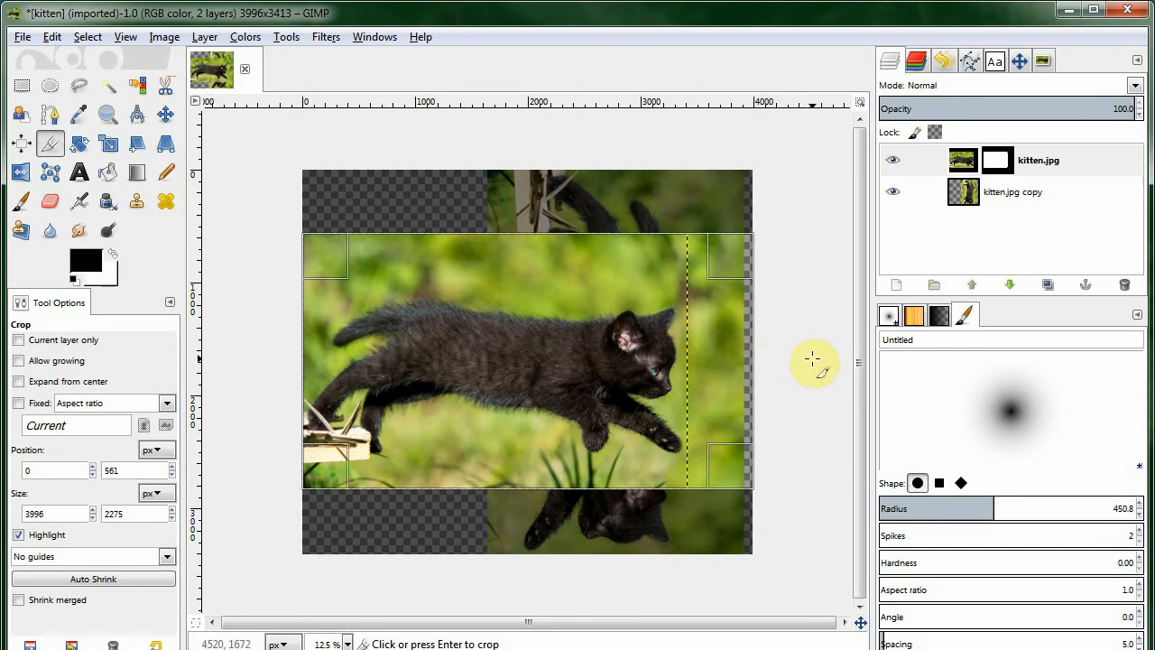
key(Return)
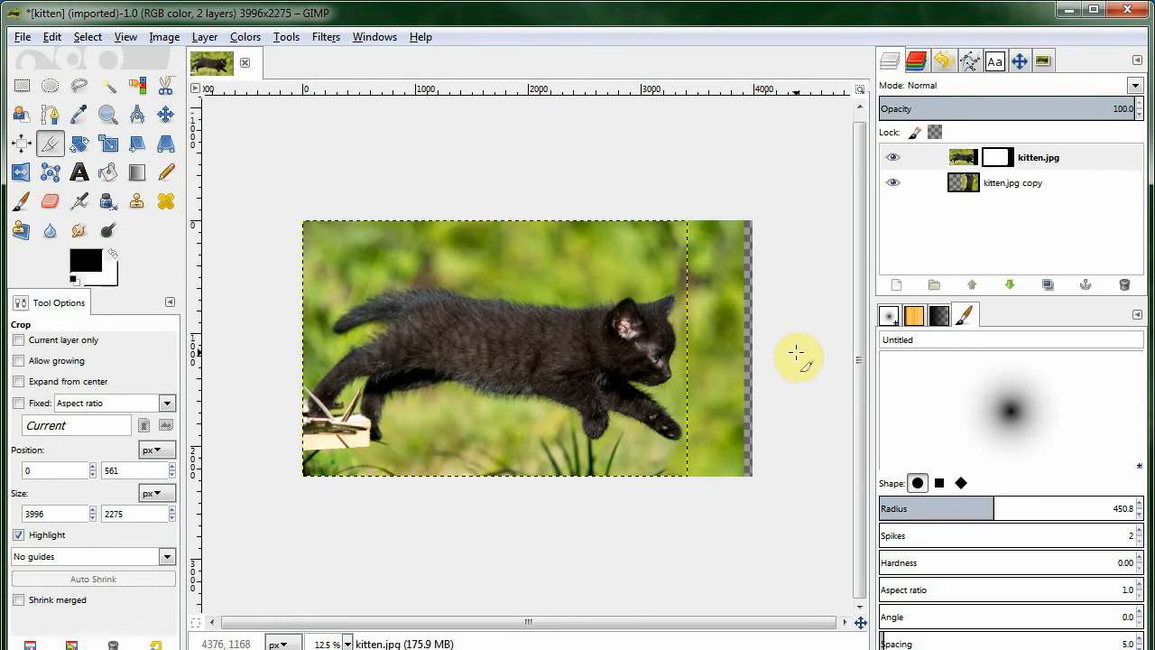
Autocrop the image to trim the transparent strip at its right edge and select the copy layer.
click(166, 38)
click(217, 139)
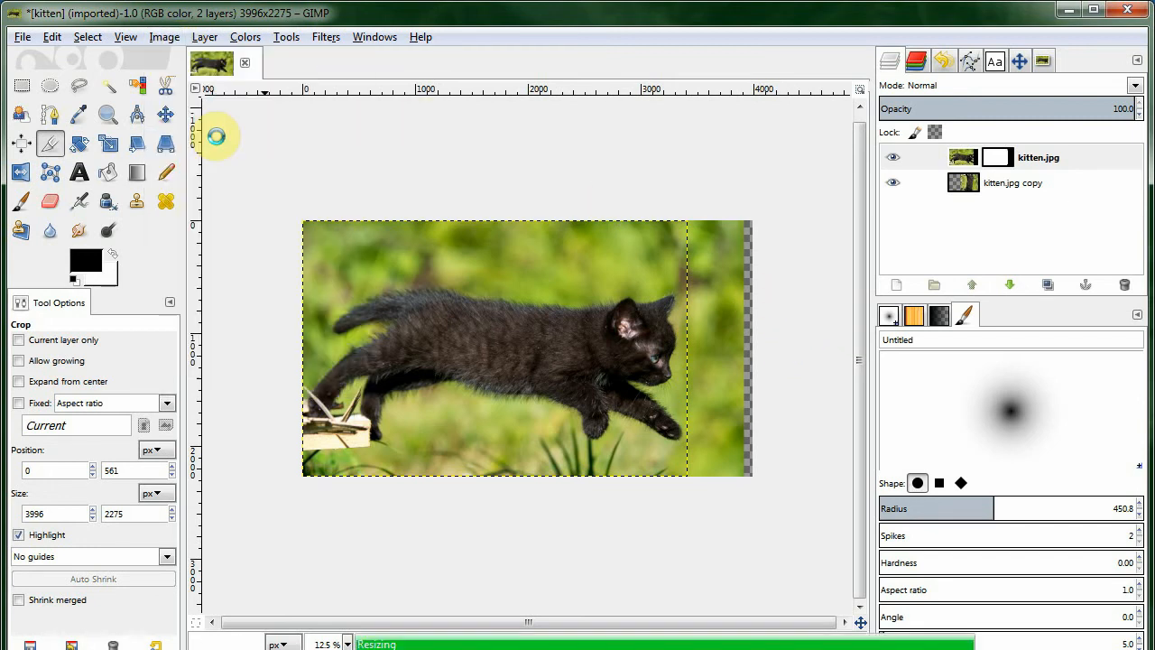
click(965, 187)
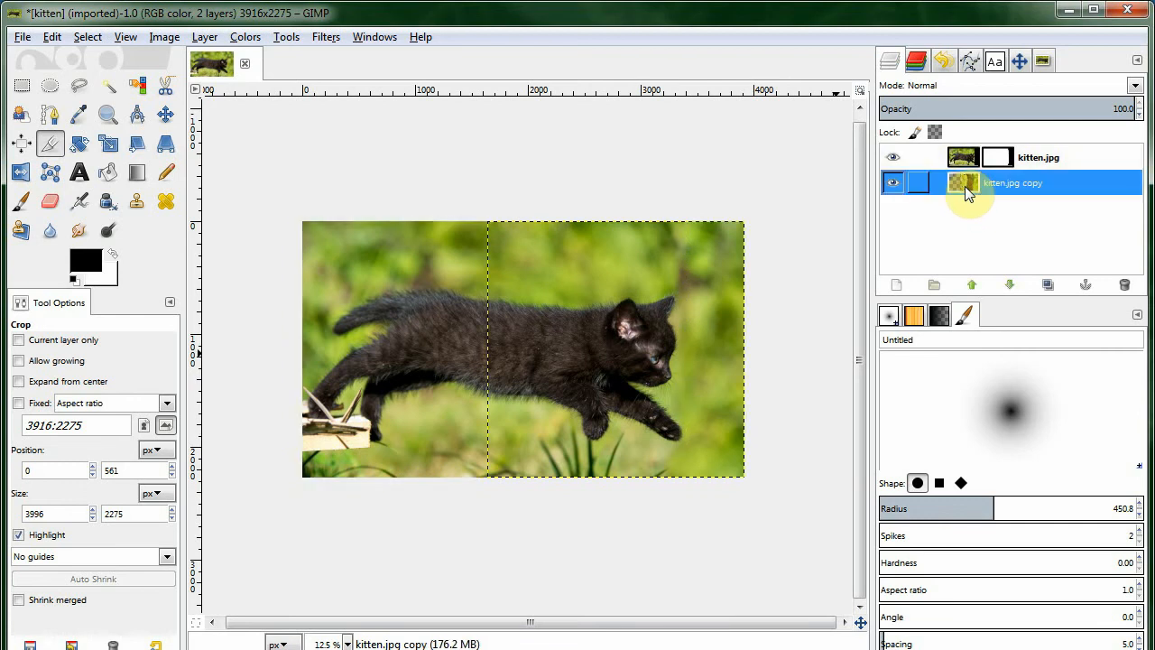
Zoom in on the kitten's paw and paint the kitten.jpg layer mask black below the paw, then white across the grass.
key(plus)
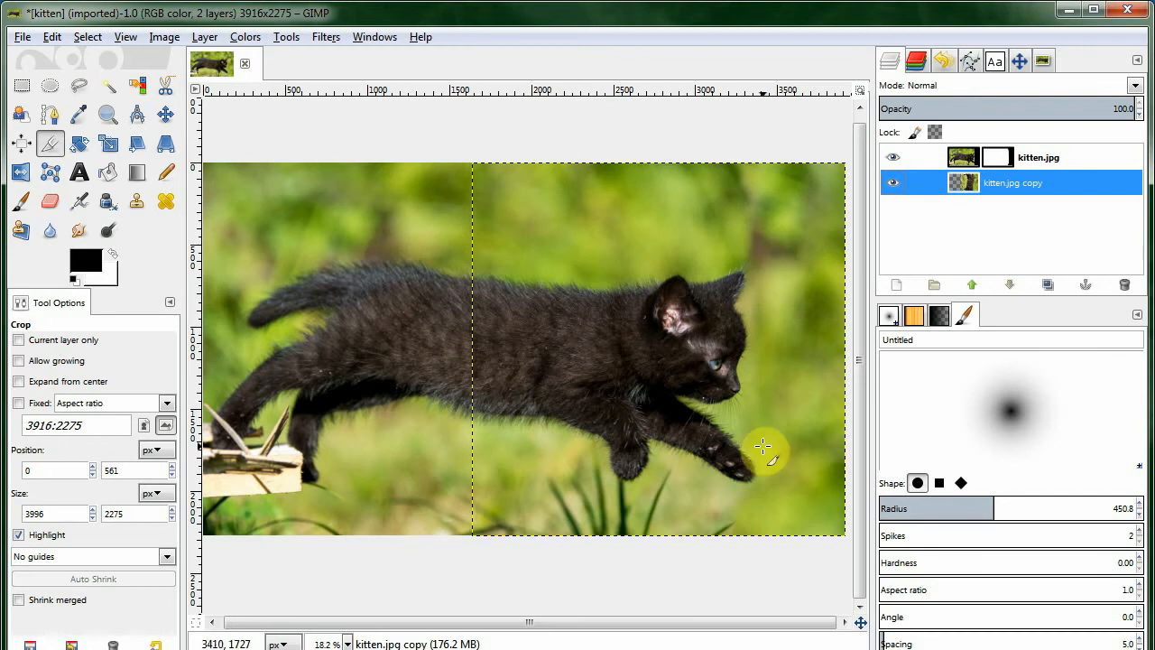
key(plus)
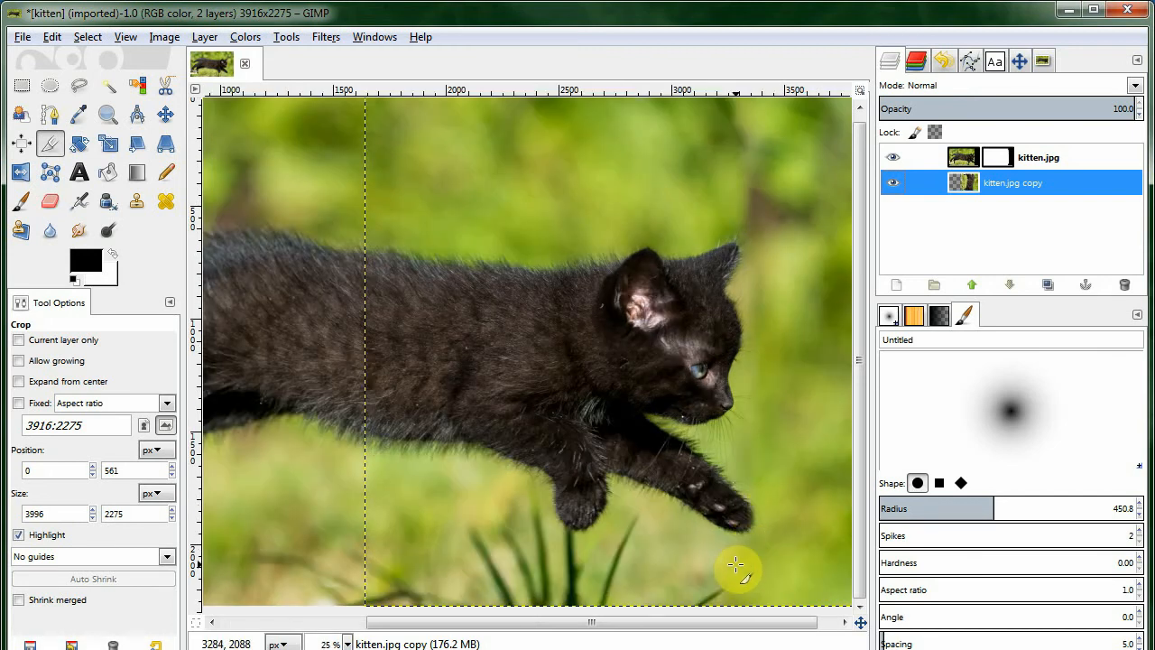
key(plus)
click(20, 201)
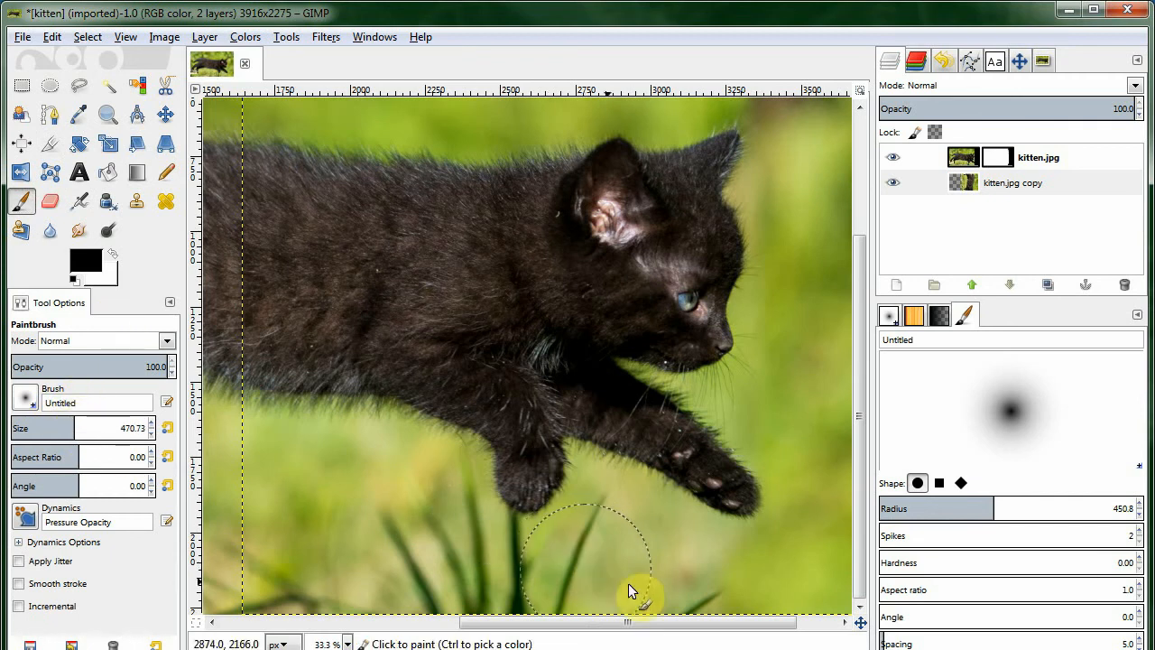
key(Page_Up)
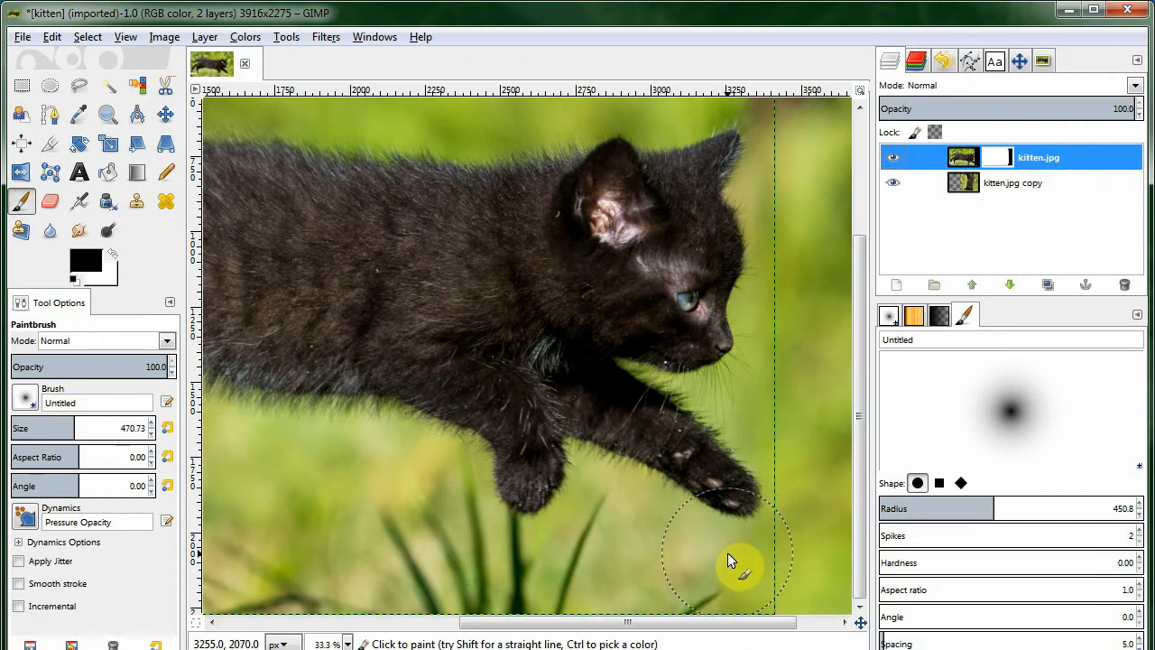
mouse_move(742, 577)
mouse_down()
mouse_move(763, 550)
mouse_move(765, 560)
mouse_move(590, 535)
mouse_up()
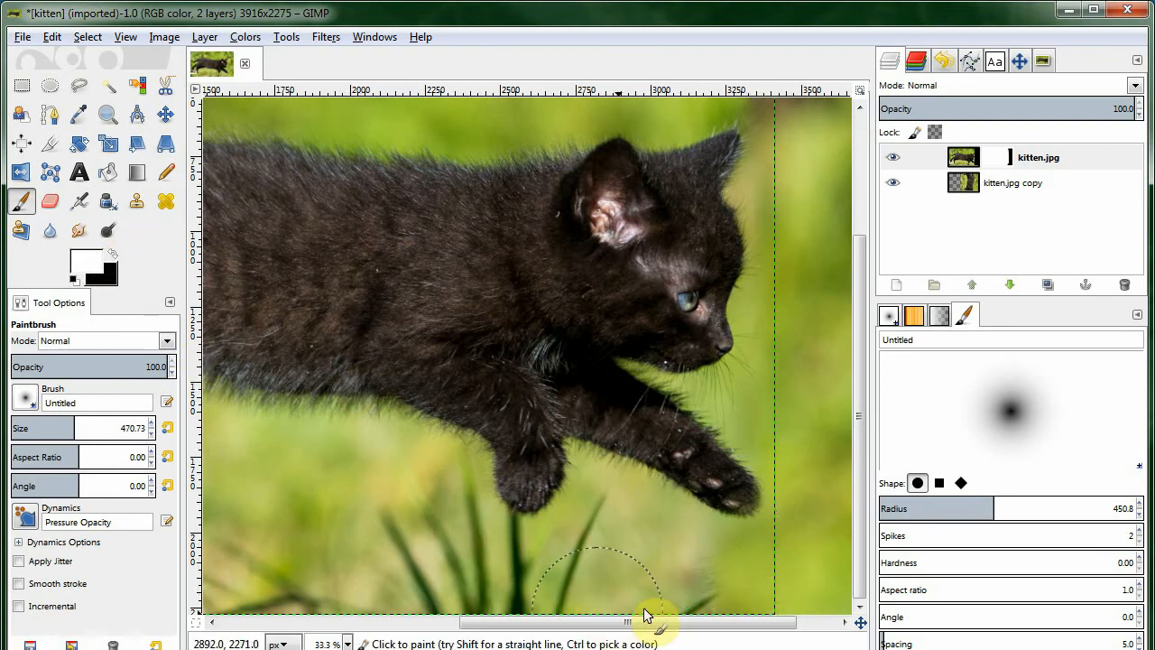
mouse_move(685, 588)
mouse_down()
mouse_move(666, 523)
mouse_move(292, 323)
mouse_up()
Set the Paintbrush size to 675.82 and paint black on the mask at the bottom of the seam.
drag(76, 430, 102, 429)
click(116, 253)
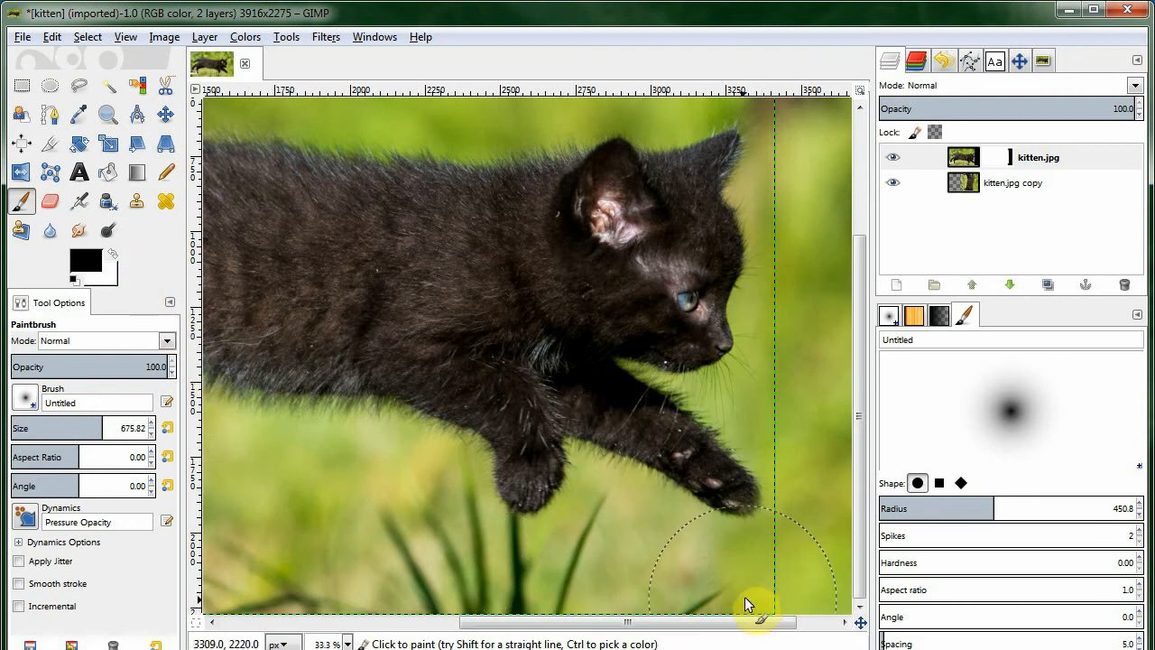
mouse_move(740, 586)
mouse_down()
mouse_move(733, 545)
mouse_move(737, 558)
mouse_up()
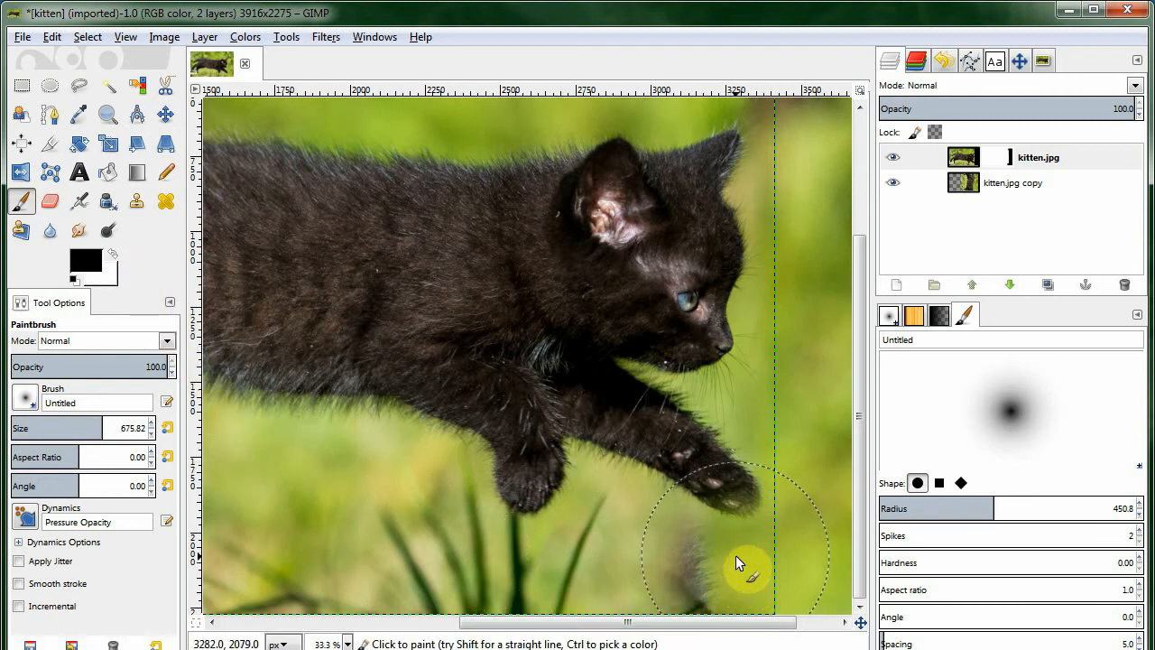
Switch to white and paint the mask around the kitten's front paw.
click(113, 258)
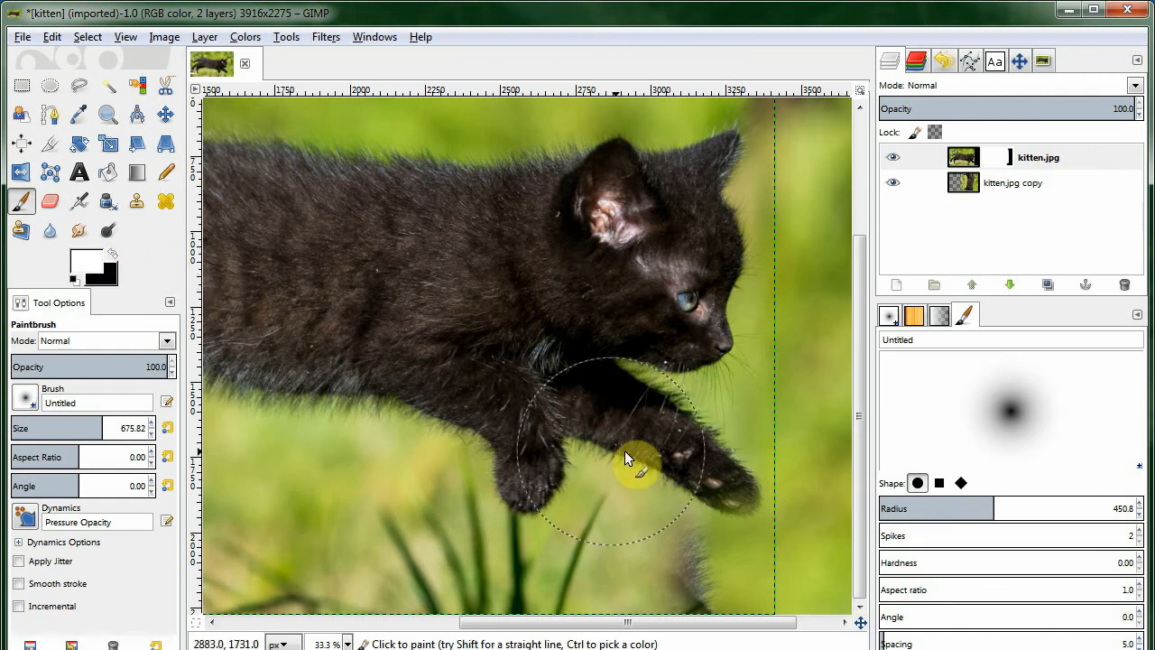
mouse_move(680, 463)
mouse_down()
mouse_move(719, 465)
mouse_move(722, 450)
mouse_move(711, 444)
mouse_move(642, 525)
mouse_move(640, 558)
mouse_move(663, 588)
mouse_up()
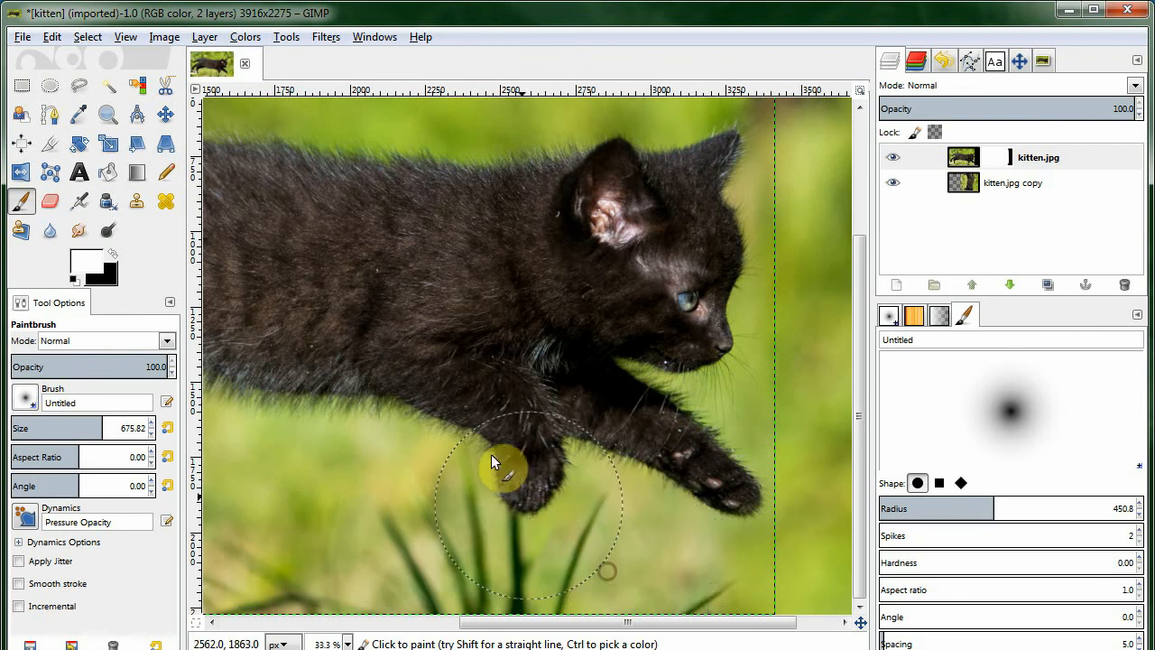
Merge the visible layers into one, expanded as necessary.
ctrl+scroll(660, 408, down, 3)
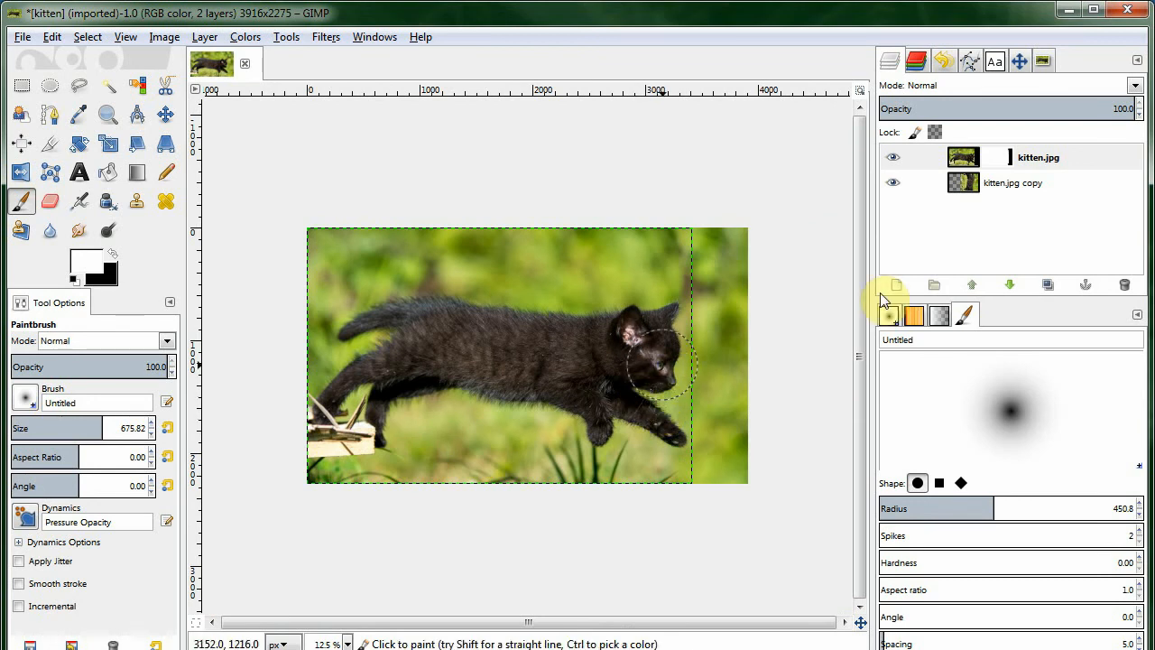
right_click(970, 185)
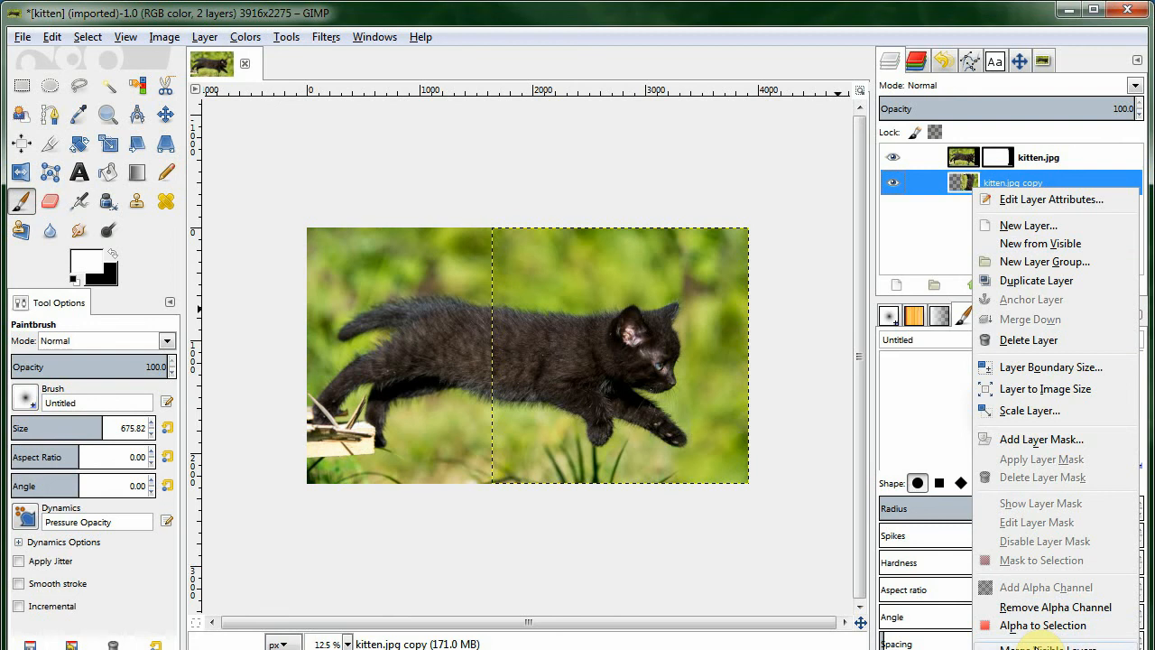
click(1036, 647)
drag(1009, 441, 739, 191)
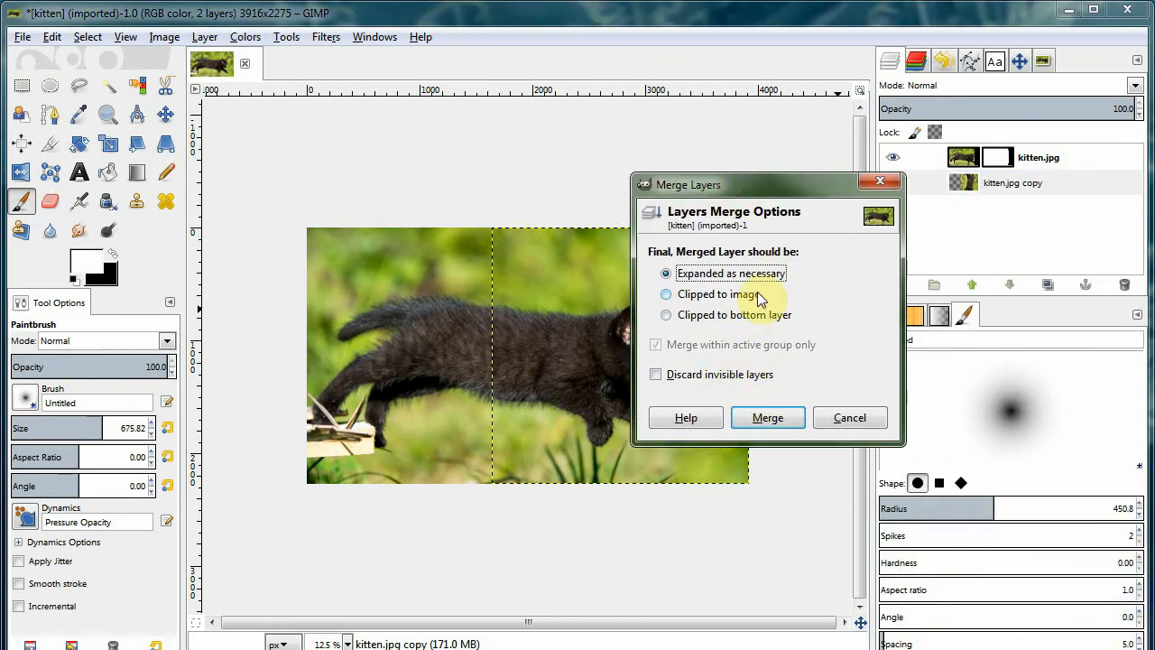
click(768, 417)
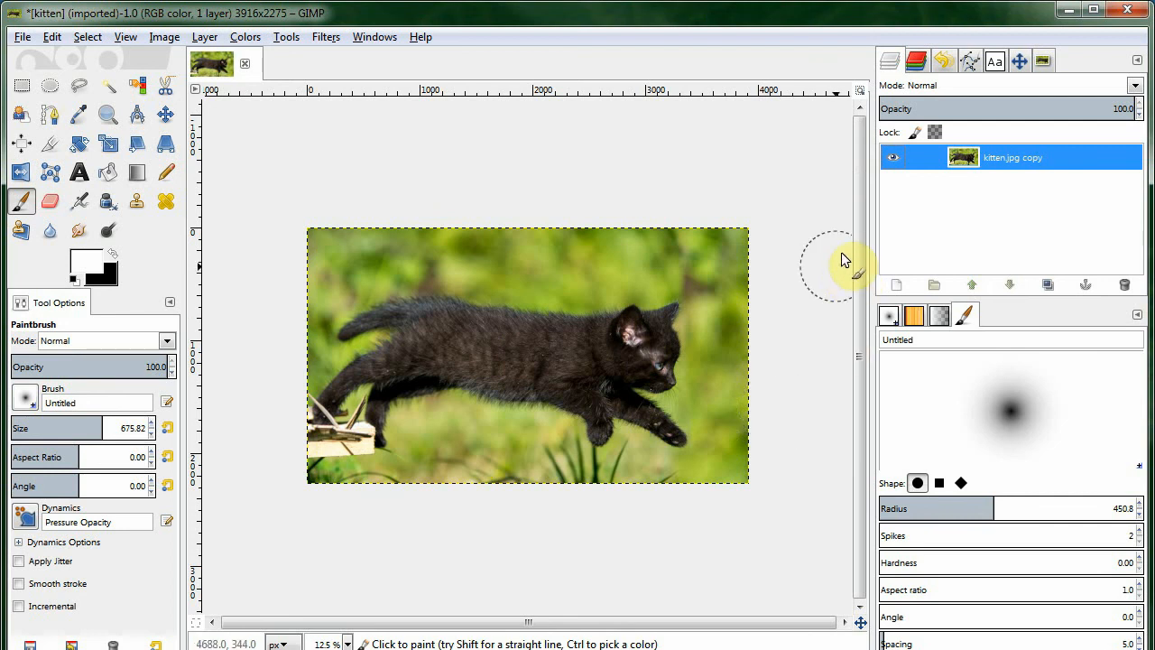
click(21, 40)
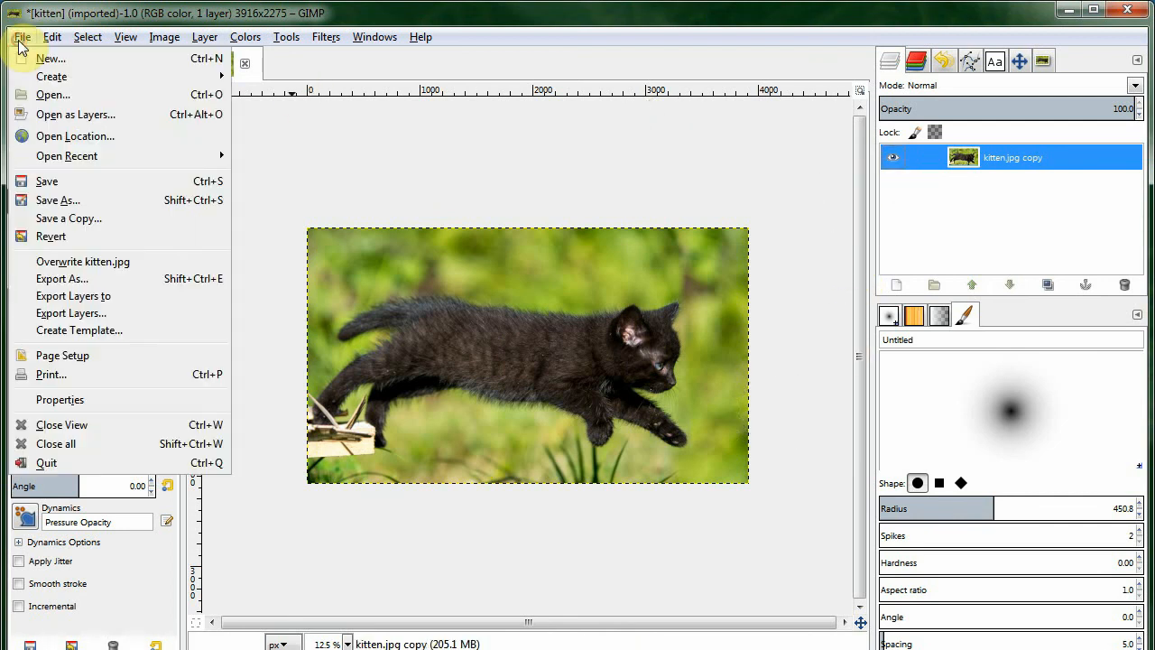
click(89, 280)
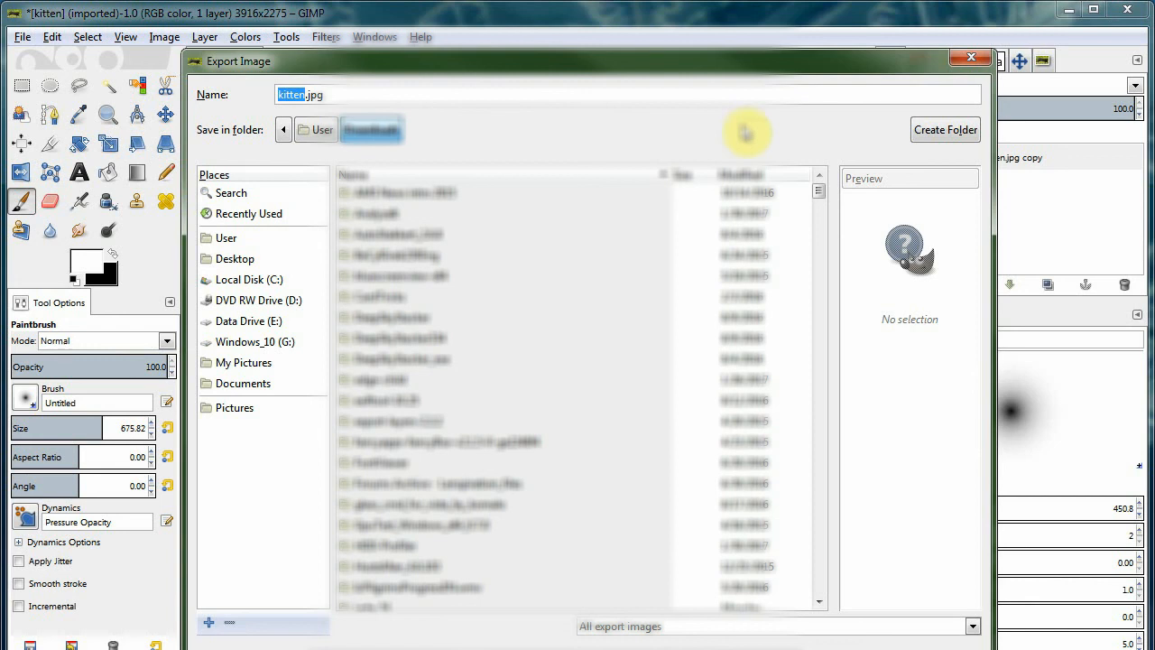
click(969, 58)
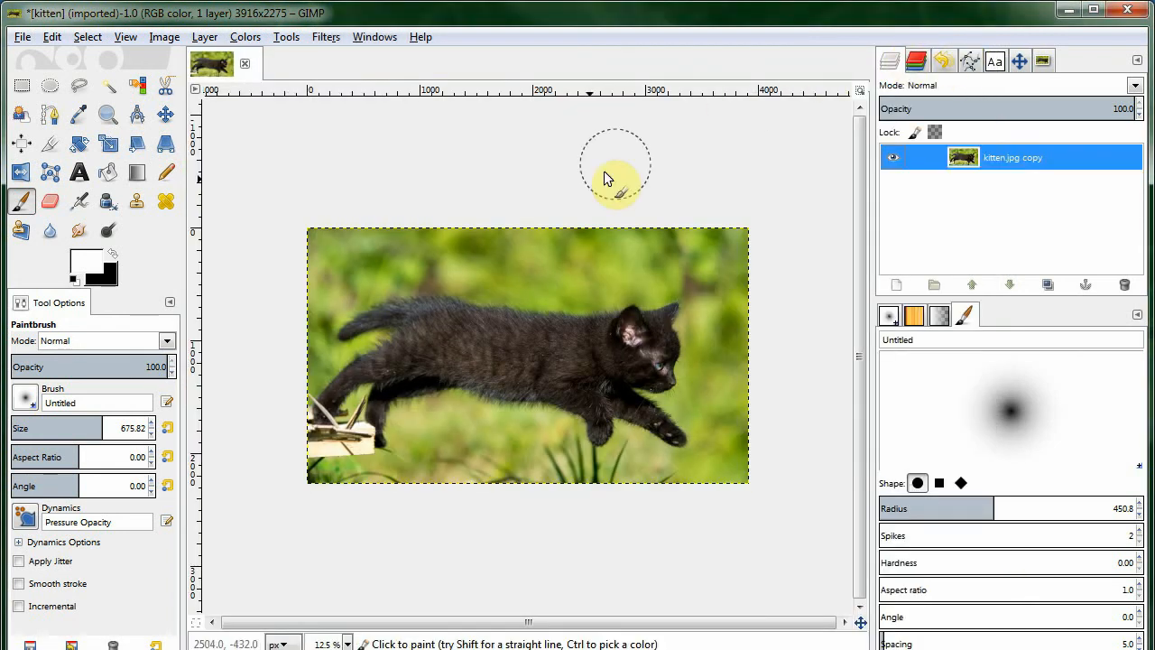